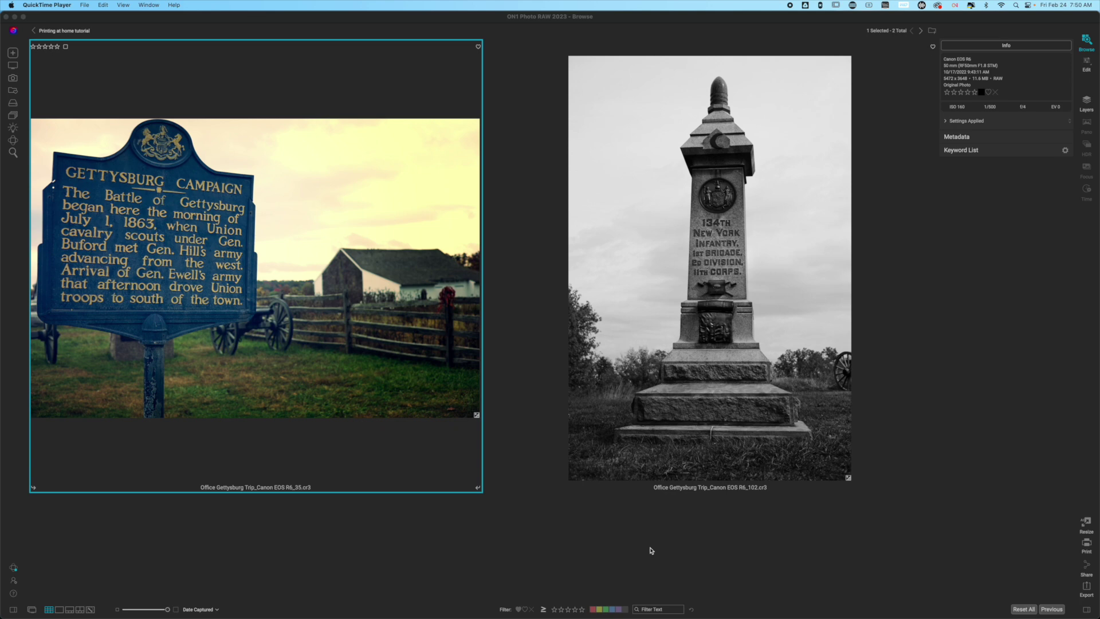
# Open the 134th New York Infantry monument photo in the Edit module with presets hidden
pyautogui.click(647, 269)
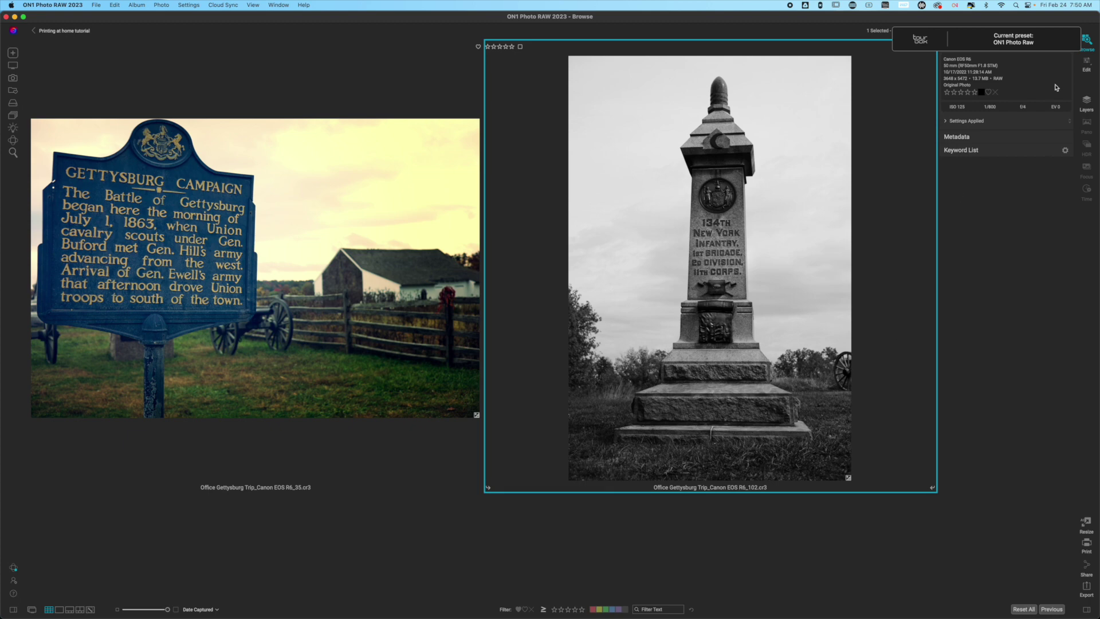
pyautogui.doubleClick(855, 330)
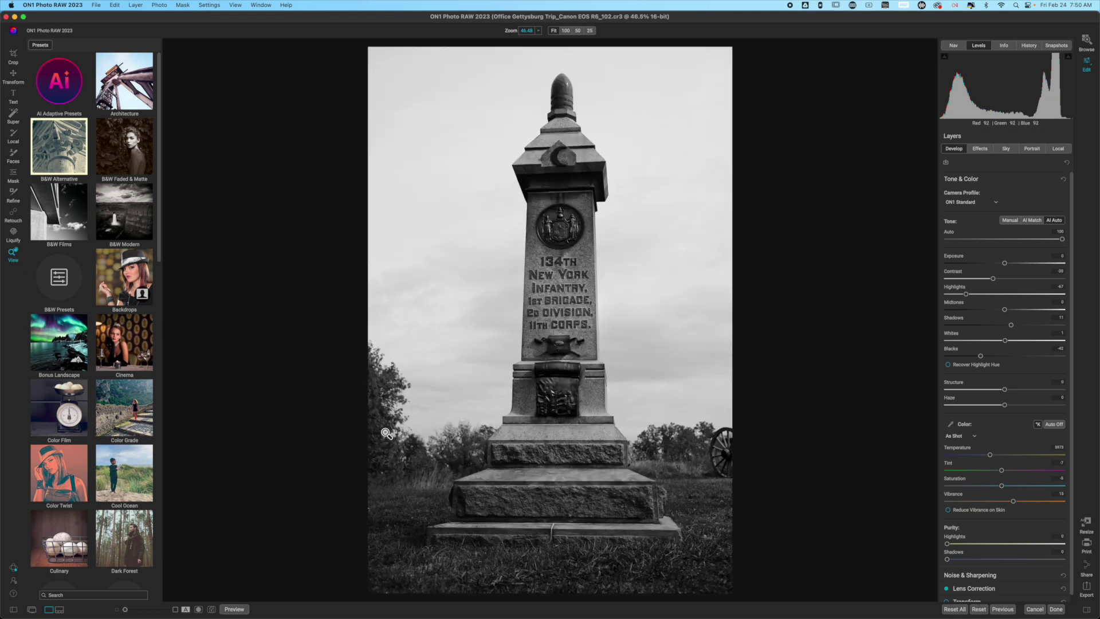
pyautogui.press('super+Left')
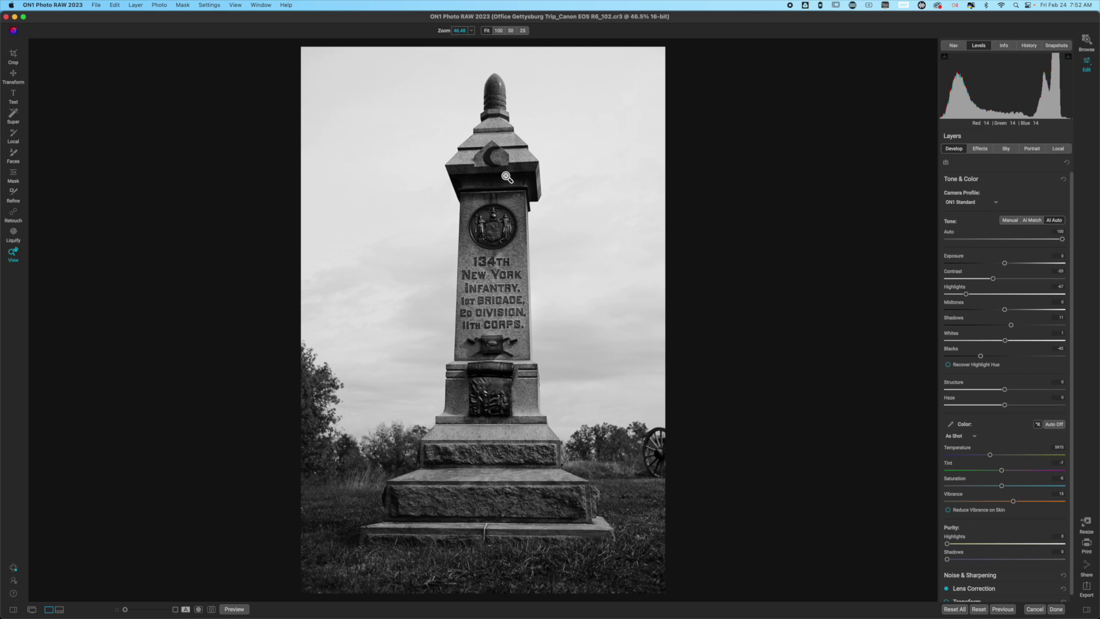
# Turn on the shadow clipping warning to flag the monument's clipped dark areas
pyautogui.click(945, 56)
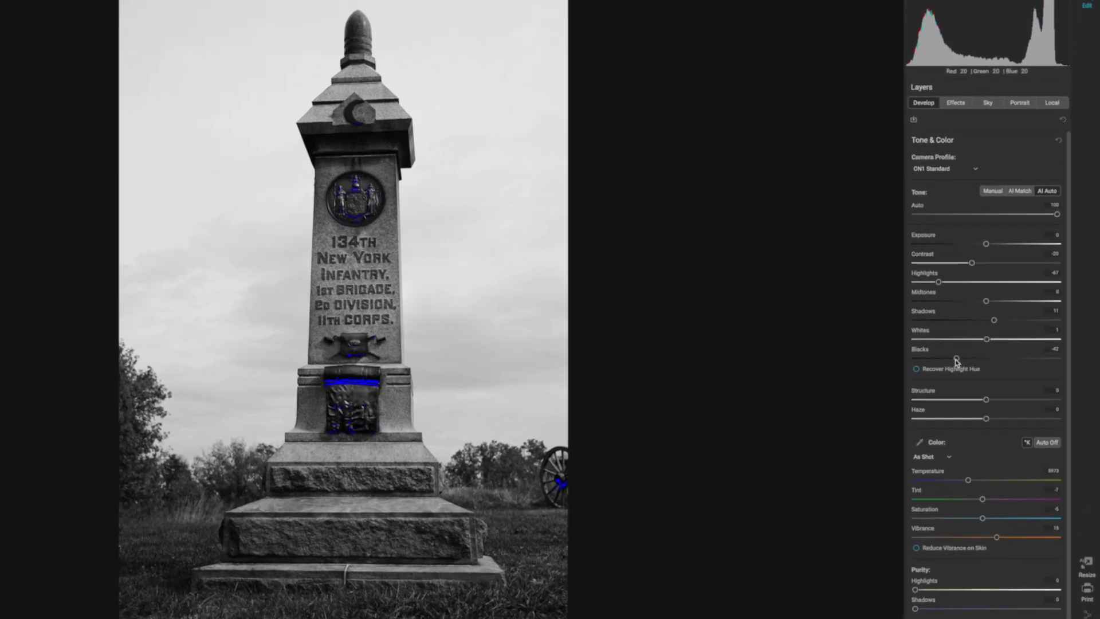
# Lift the Blacks from -42 until shadows stop clipping, then show the Effects filter stack
pyautogui.moveTo(979, 356); pyautogui.dragTo(936, 368)
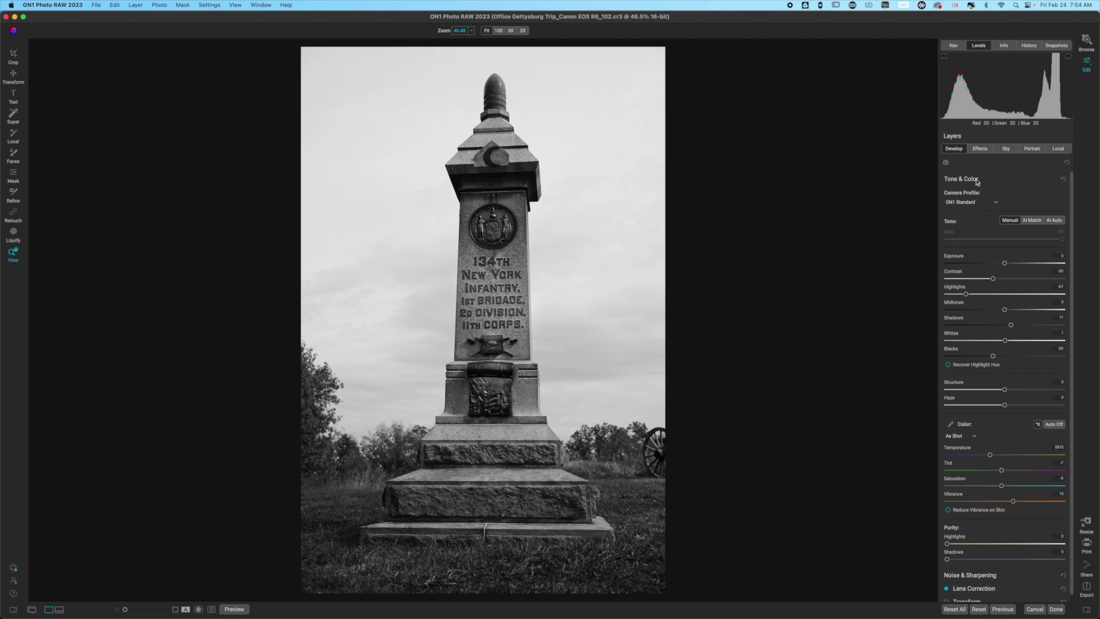
pyautogui.click(980, 150)
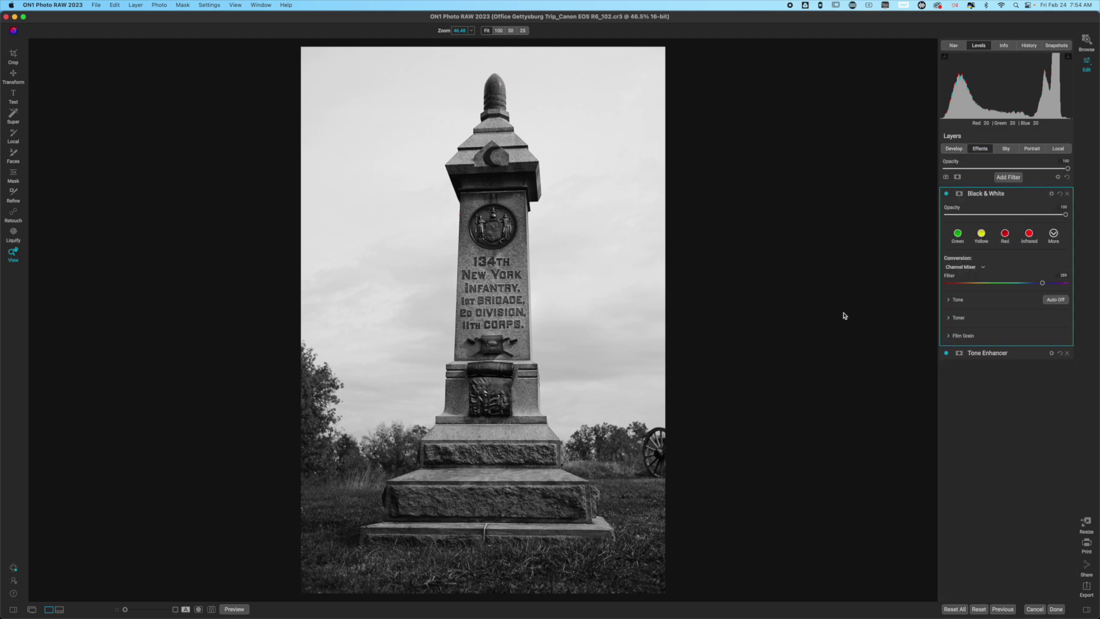
# Add a Curves filter and lower its white point to 251
pyautogui.click(1010, 178)
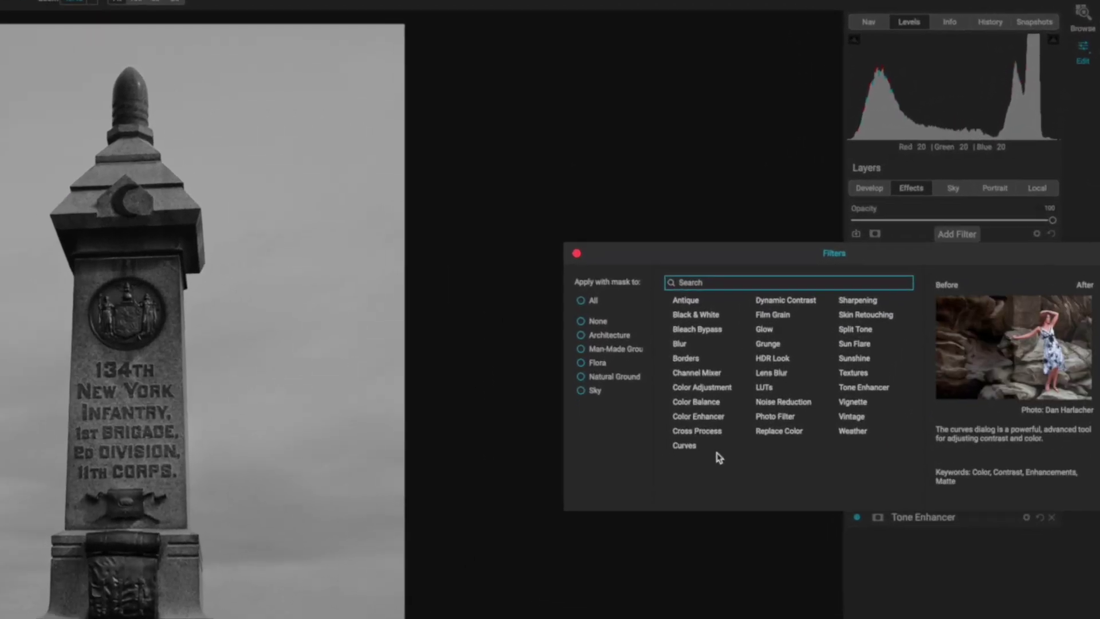
pyautogui.click(685, 456)
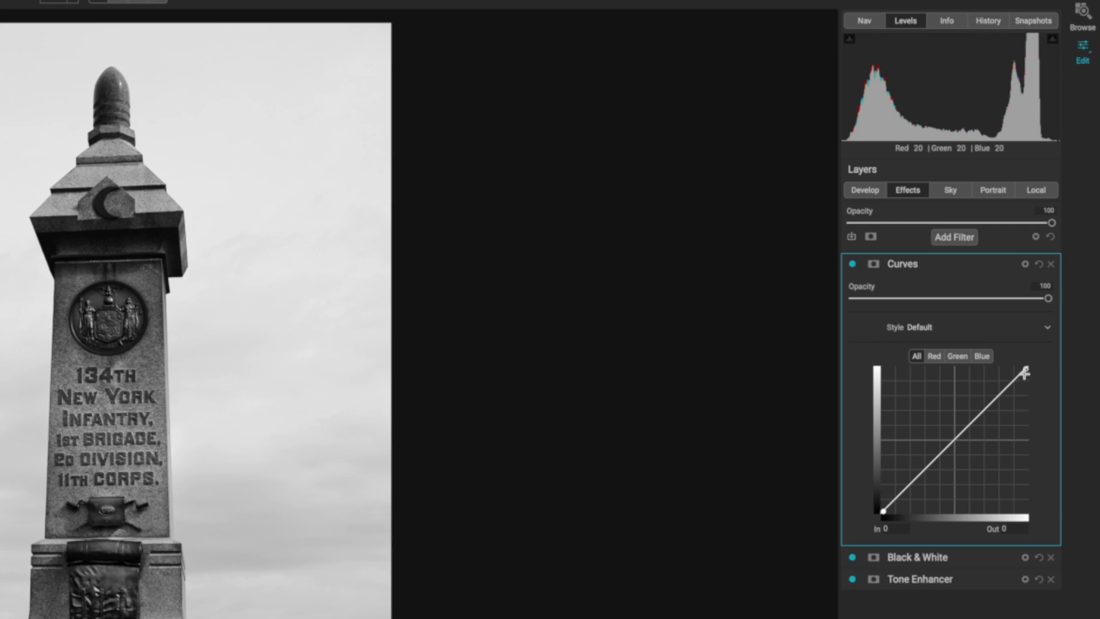
pyautogui.moveTo(1027, 370)
pyautogui.mouseDown()
pyautogui.moveTo(1036, 361)
pyautogui.moveTo(1031, 374)
pyautogui.mouseUp()
pyautogui.moveTo(1029, 371); pyautogui.dragTo(1028, 372)
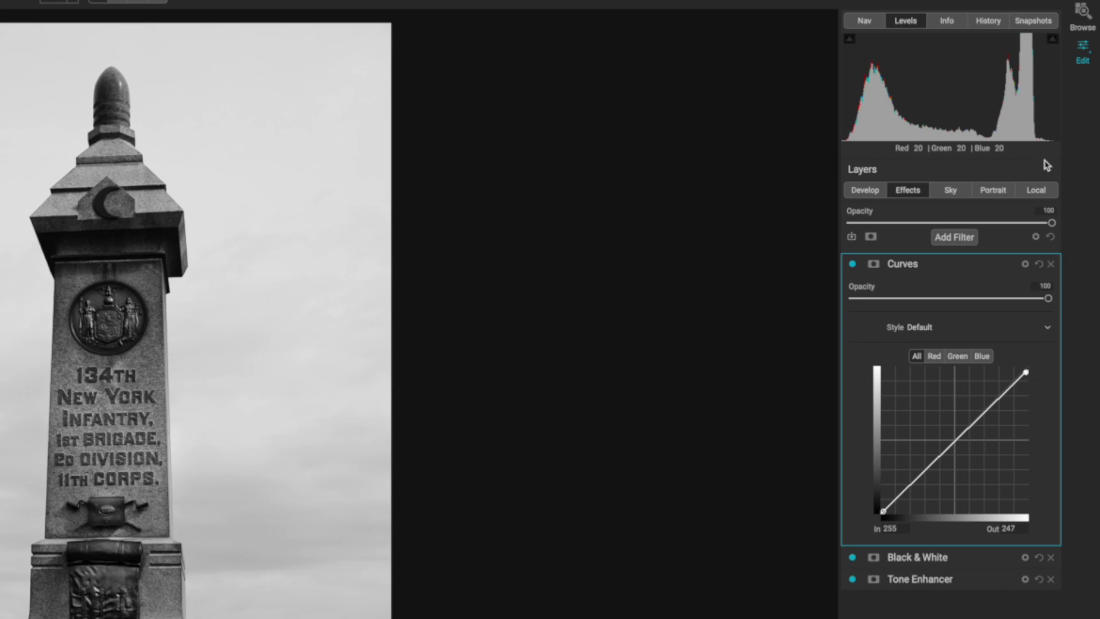
pyautogui.moveTo(1028, 376); pyautogui.dragTo(1053, 373)
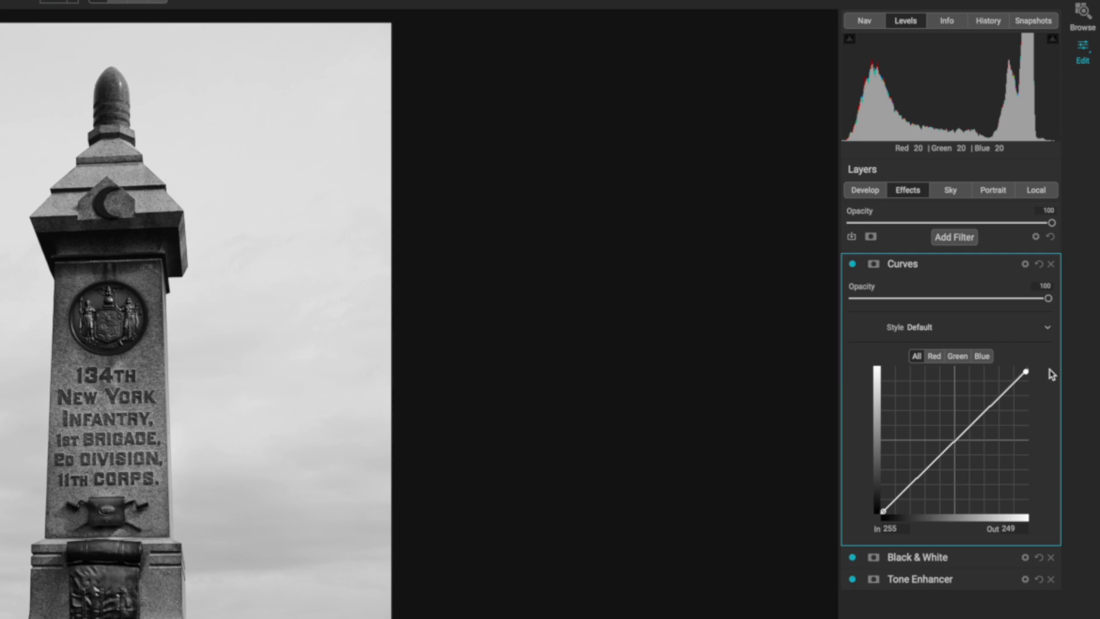
pyautogui.moveTo(1022, 374); pyautogui.dragTo(1055, 370)
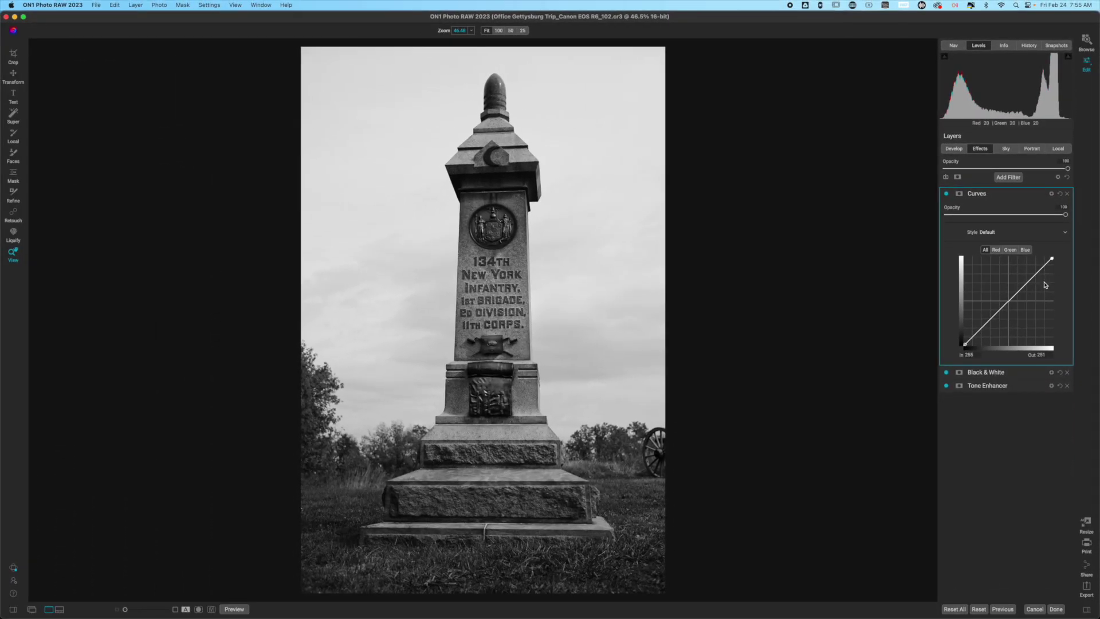
# Collapse Curves, pick the Retouch brush in Heal mode, and enable Visualize Dust
pyautogui.click(998, 194)
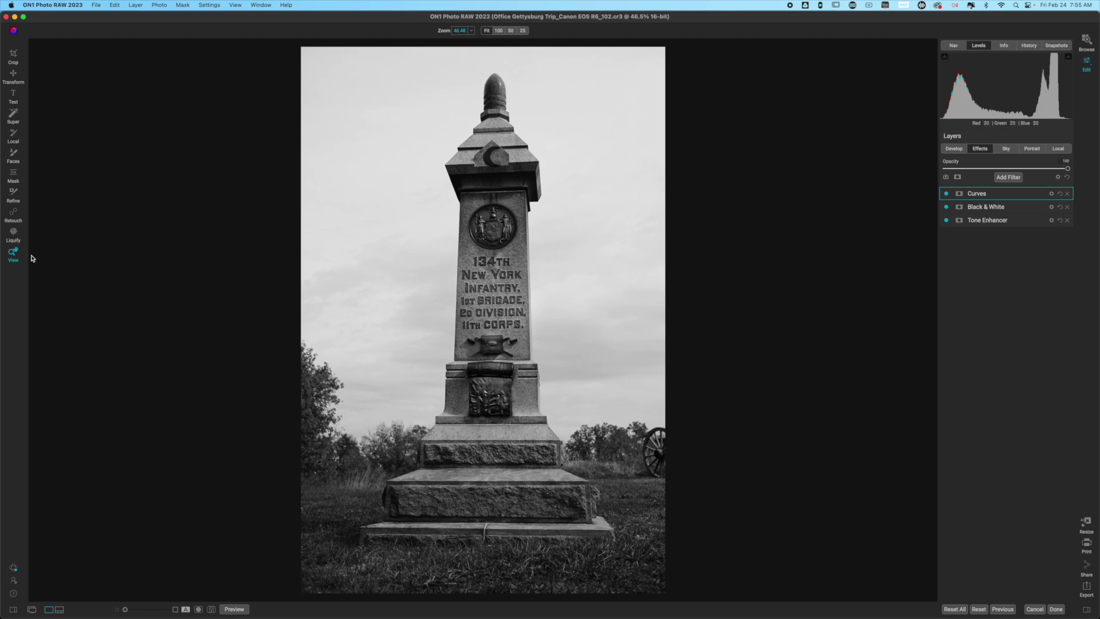
pyautogui.click(13, 214)
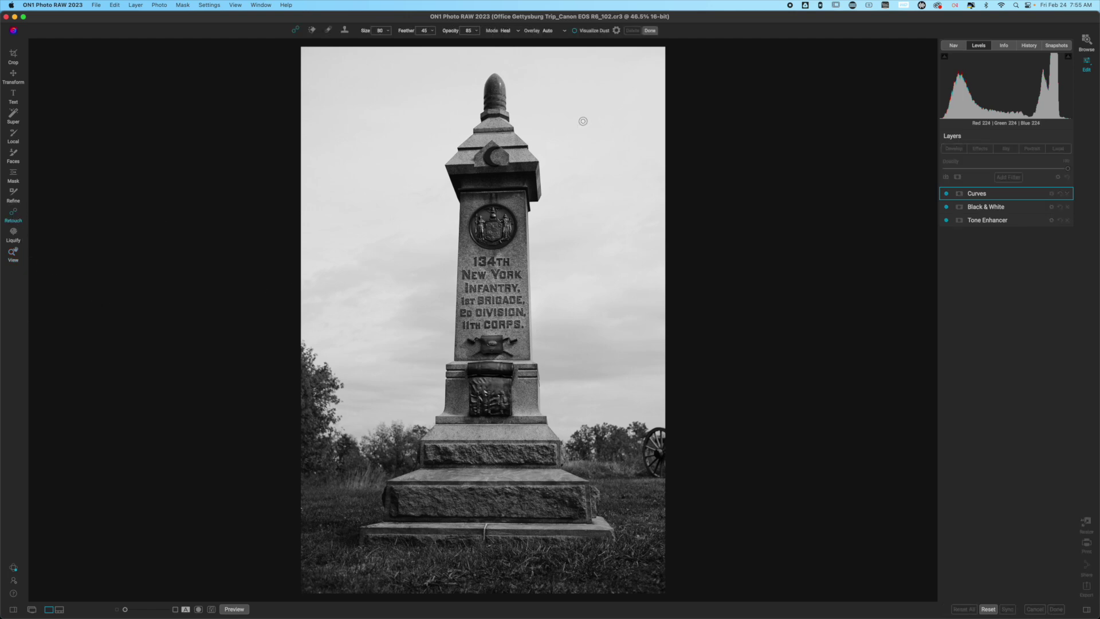
pyautogui.click(575, 31)
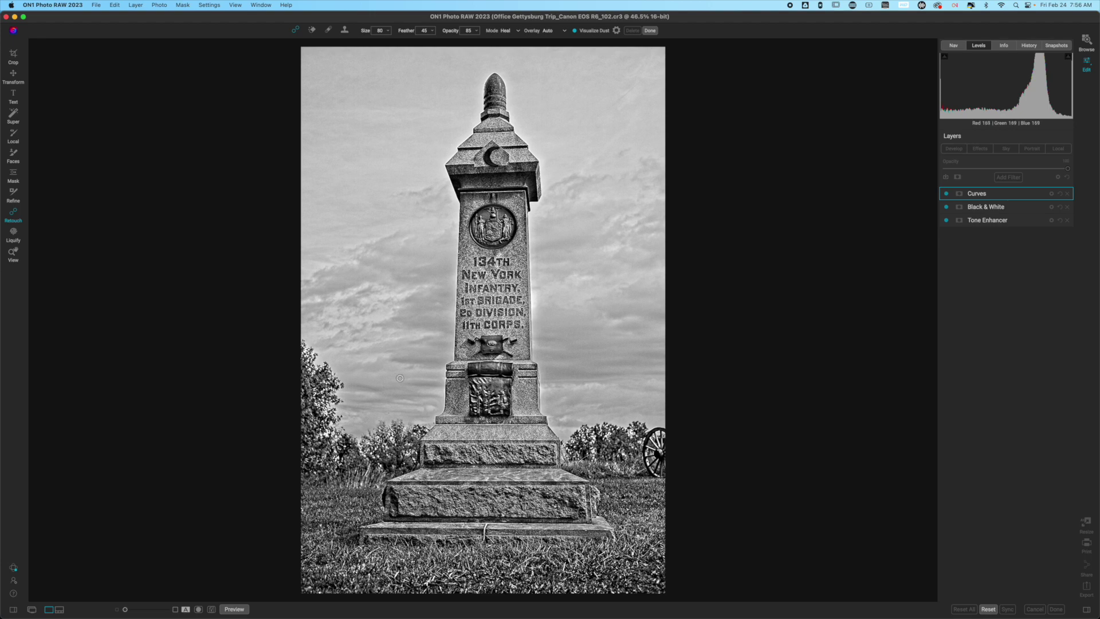
# Zoom to 100% and heal four dust specks in the sky beside the monument
pyautogui.press('super+1')
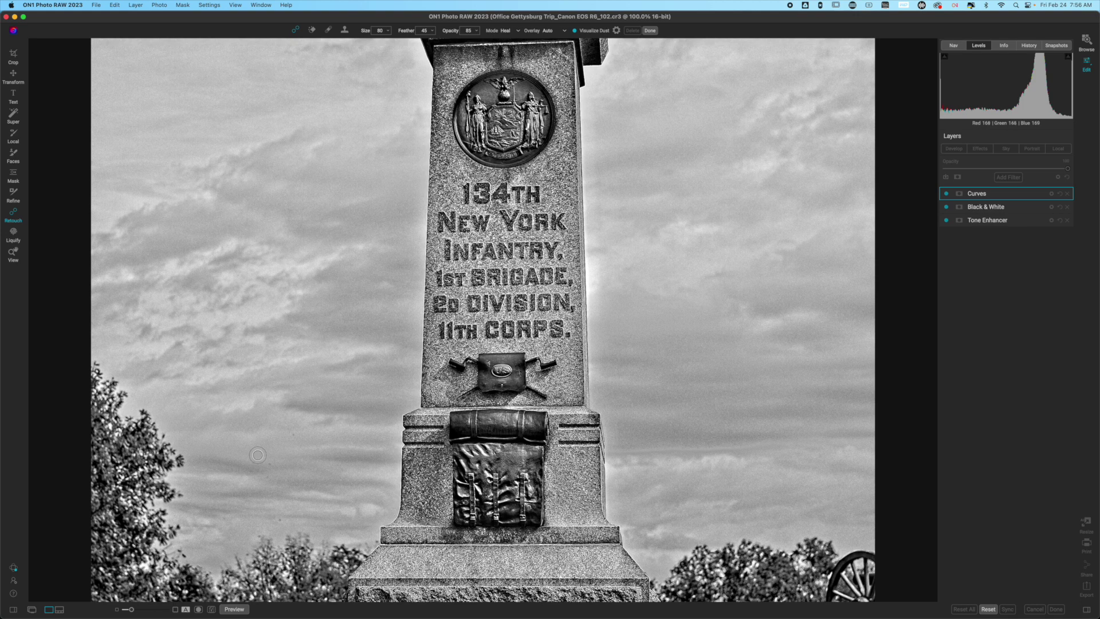
pyautogui.scroll(-5, 316, 430)
pyautogui.hscroll(-5, 316, 429)
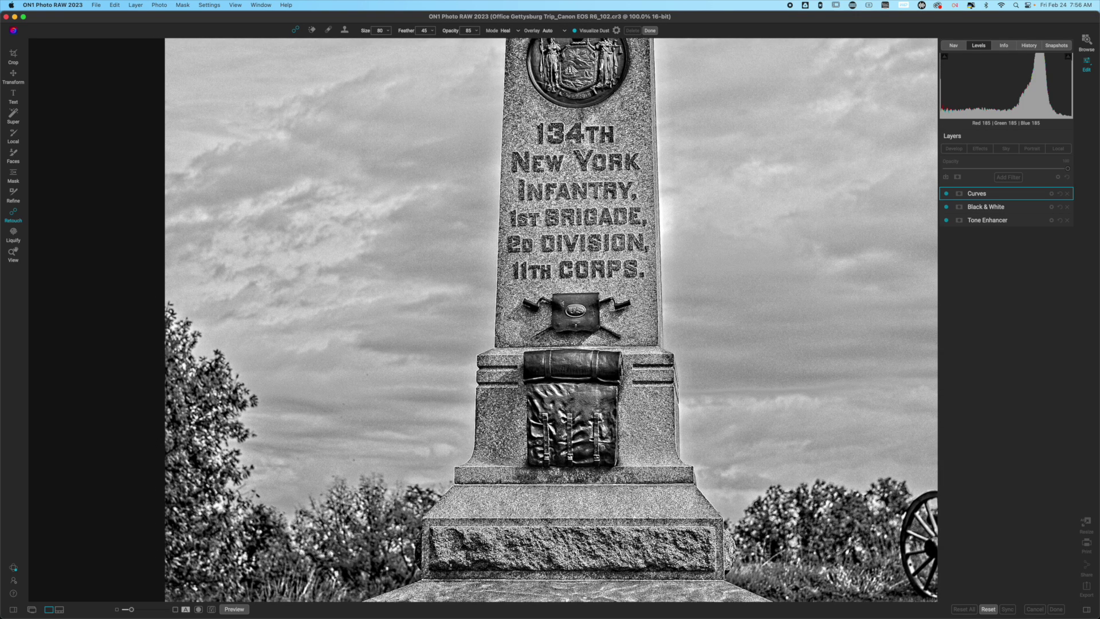
pyautogui.click(367, 375)
pyautogui.click(344, 403)
pyautogui.click(352, 460)
pyautogui.click(341, 416)
# Zoom back out, turn off Visualize Dust, and commit the retouching with Done
pyautogui.press('super+0')
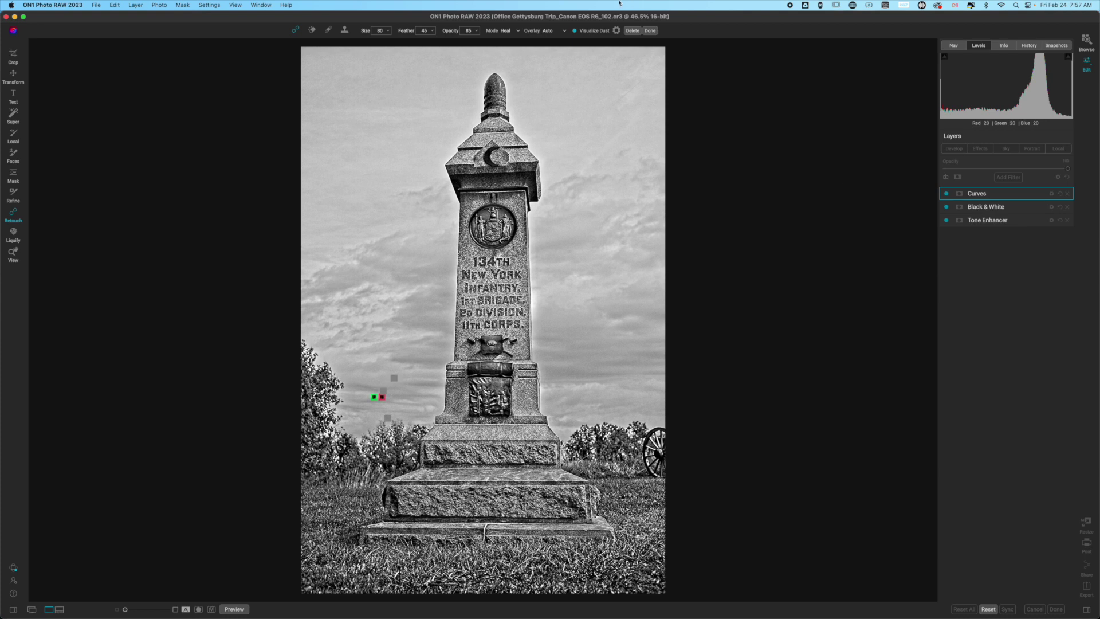
pyautogui.click(575, 31)
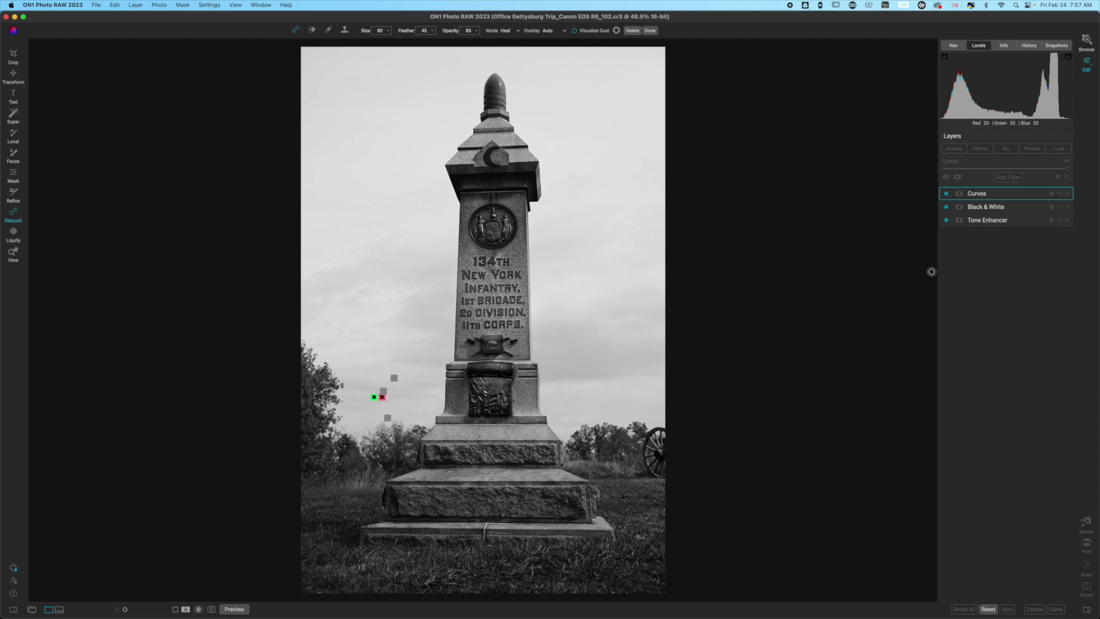
pyautogui.click(651, 30)
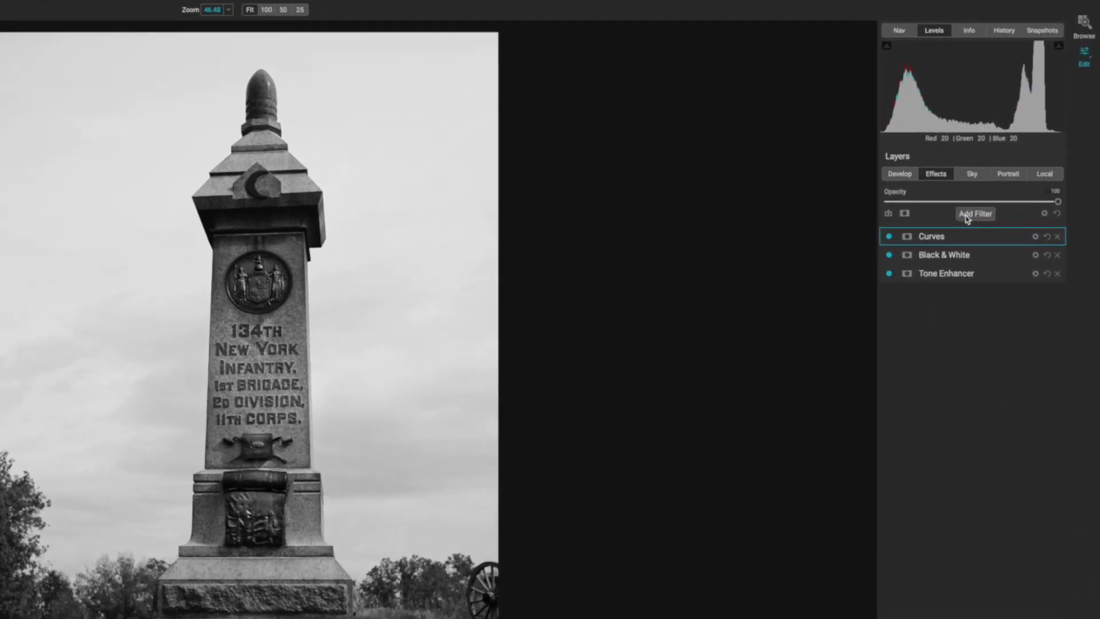
# Add a Sharpening filter (High Pass, Halo 30, Amount 50) to the monument photo
pyautogui.click(997, 187)
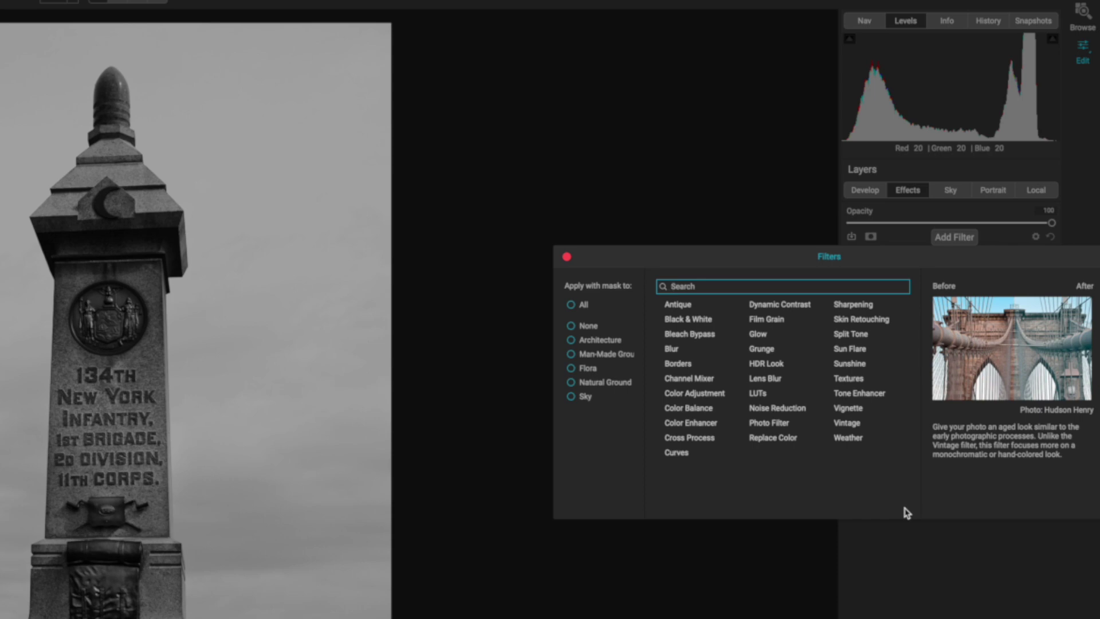
pyautogui.click(843, 310)
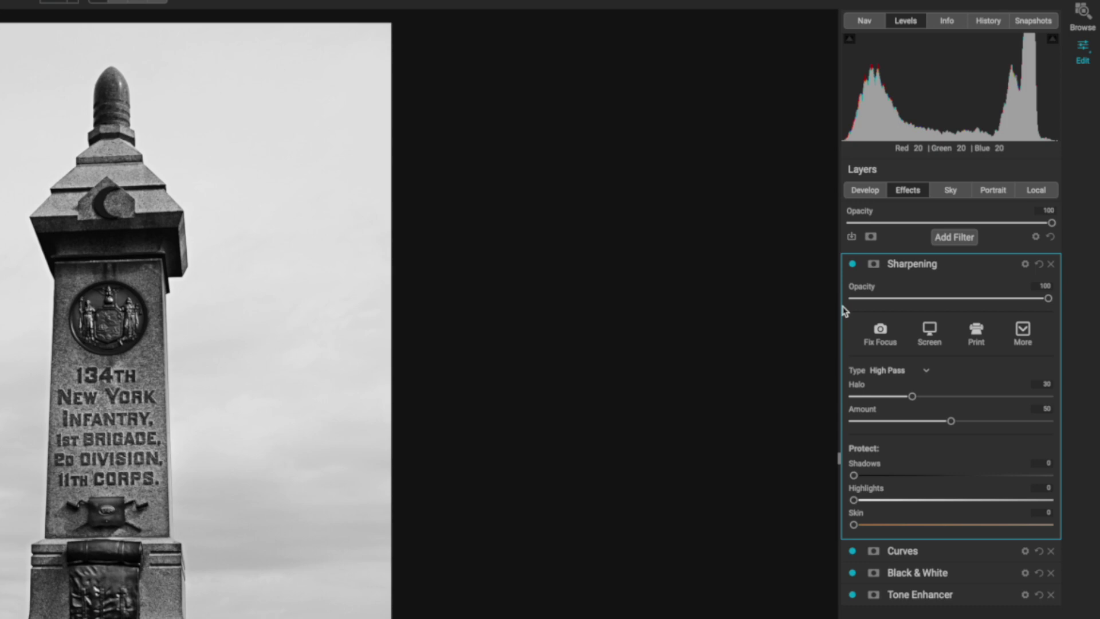
# Apply the Print sharpening preset, lower its opacity to about 86, and collapse it
pyautogui.click(983, 339)
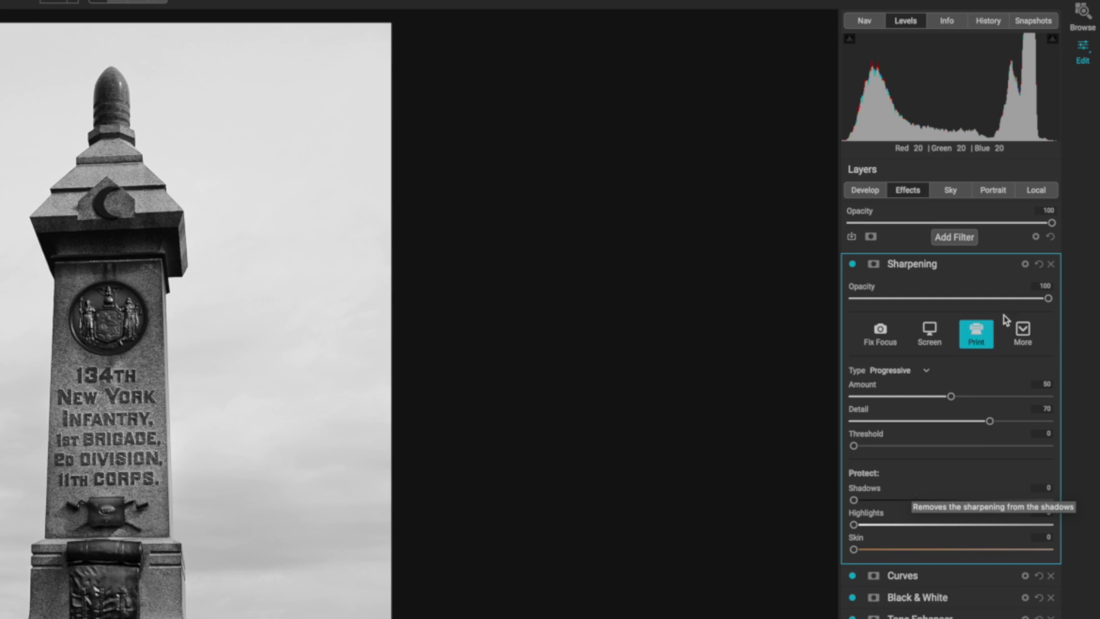
pyautogui.moveTo(1048, 298); pyautogui.dragTo(1022, 299)
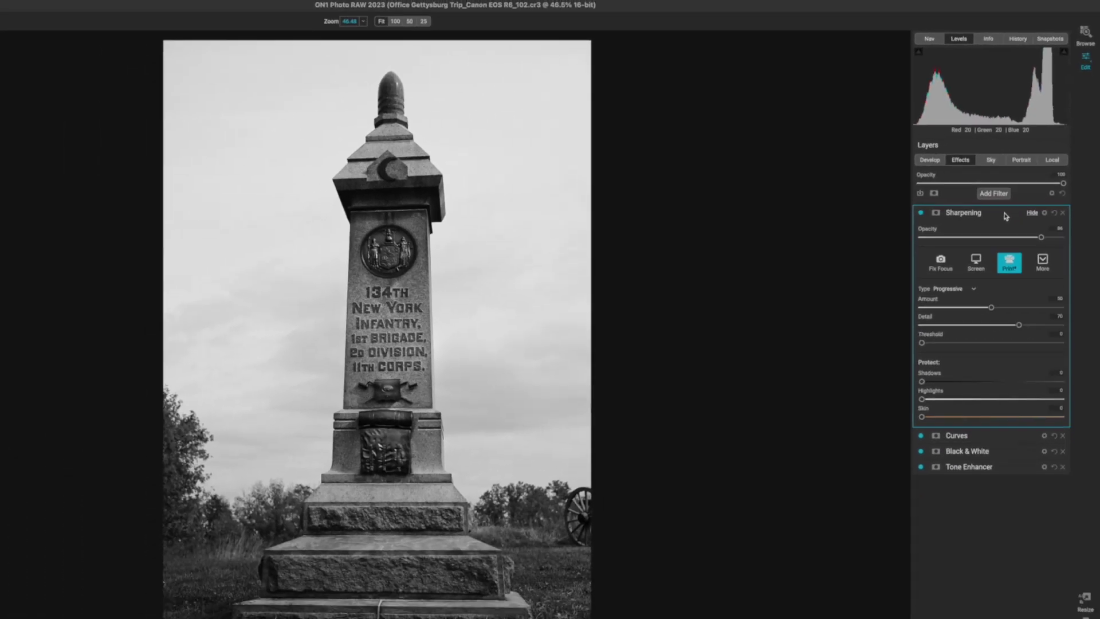
pyautogui.click(1007, 216)
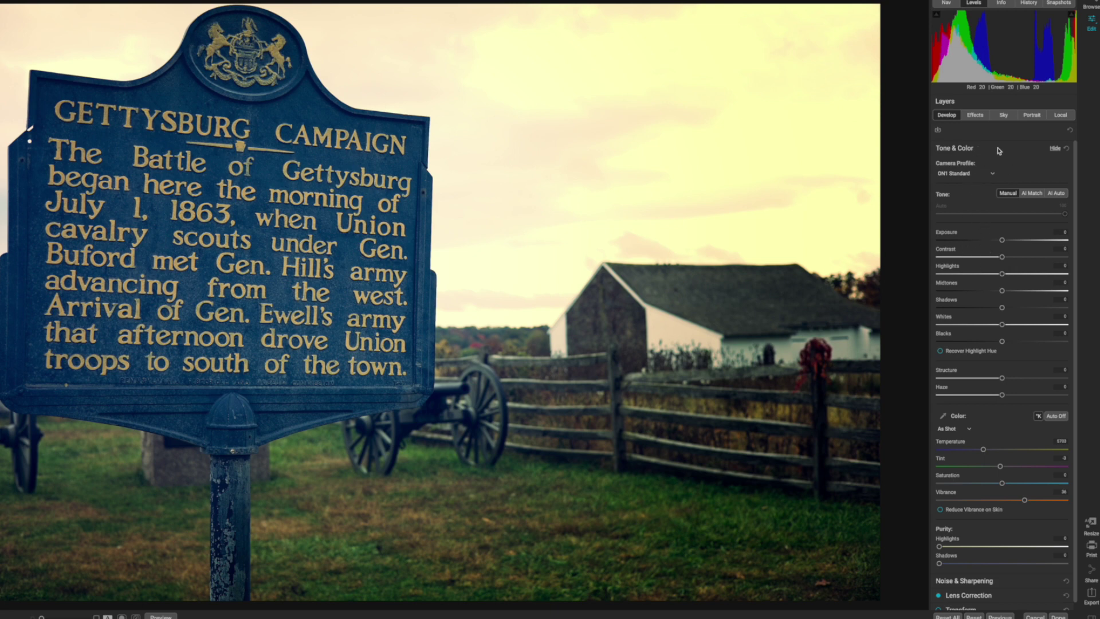
# Expand the Layers panel showing the Gettysburg marker photo as one layer at 100%
pyautogui.click(992, 107)
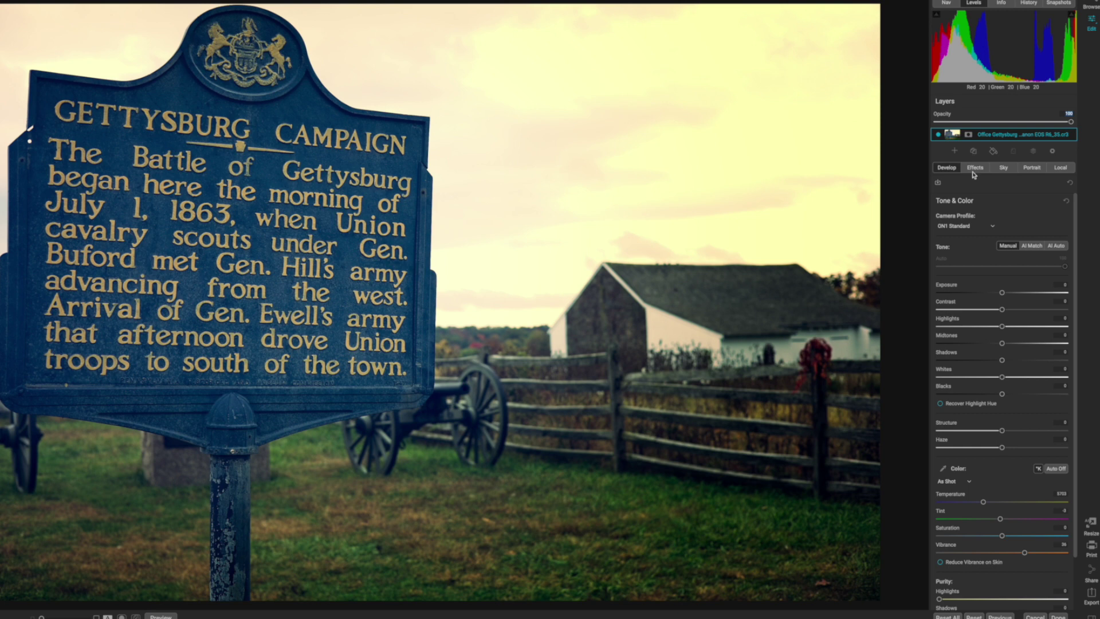
pyautogui.click(973, 152)
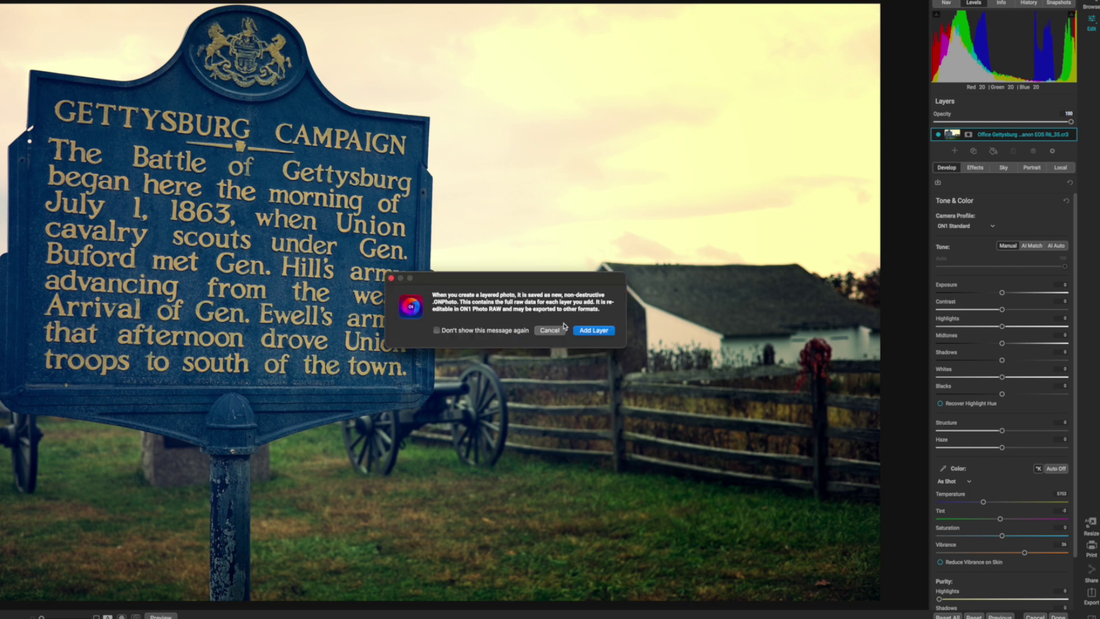
pyautogui.click(588, 330)
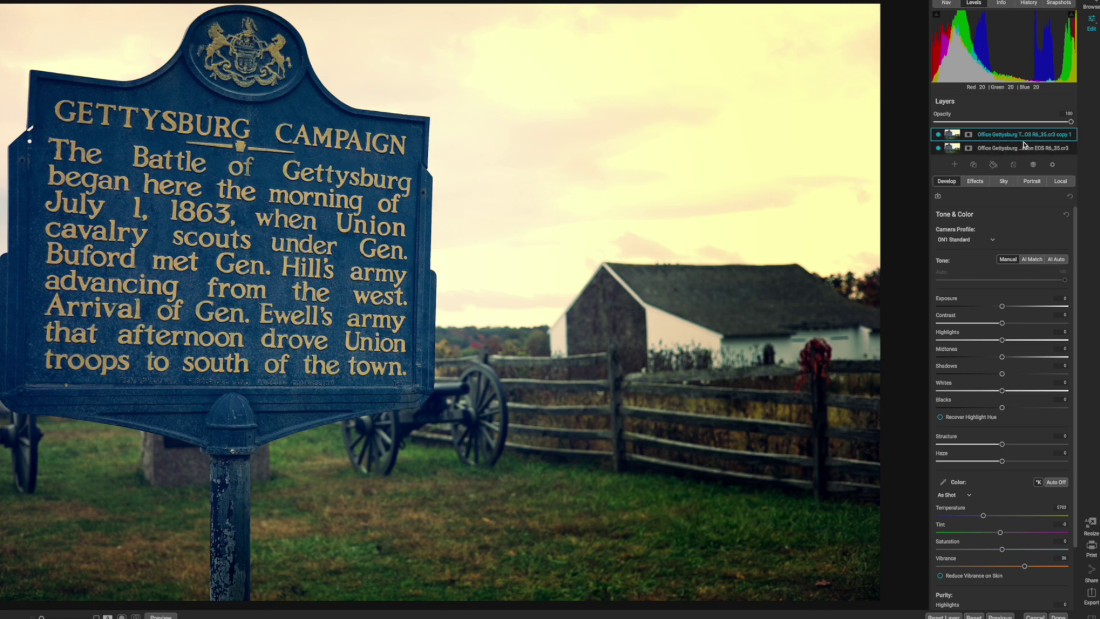
pyautogui.rightClick(1020, 137)
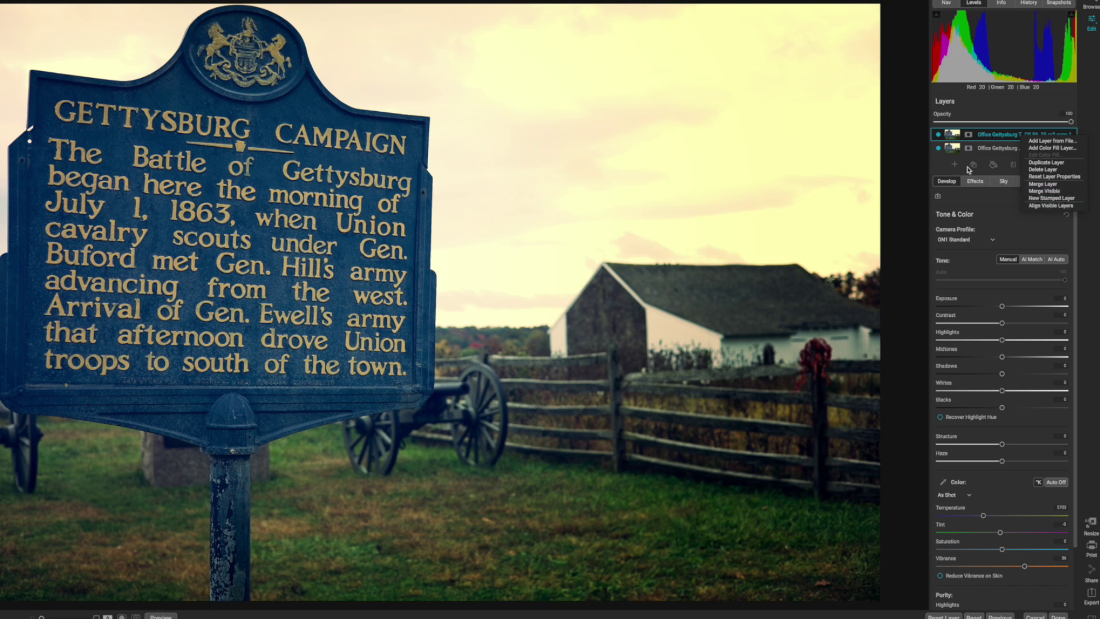
pyautogui.click(986, 151)
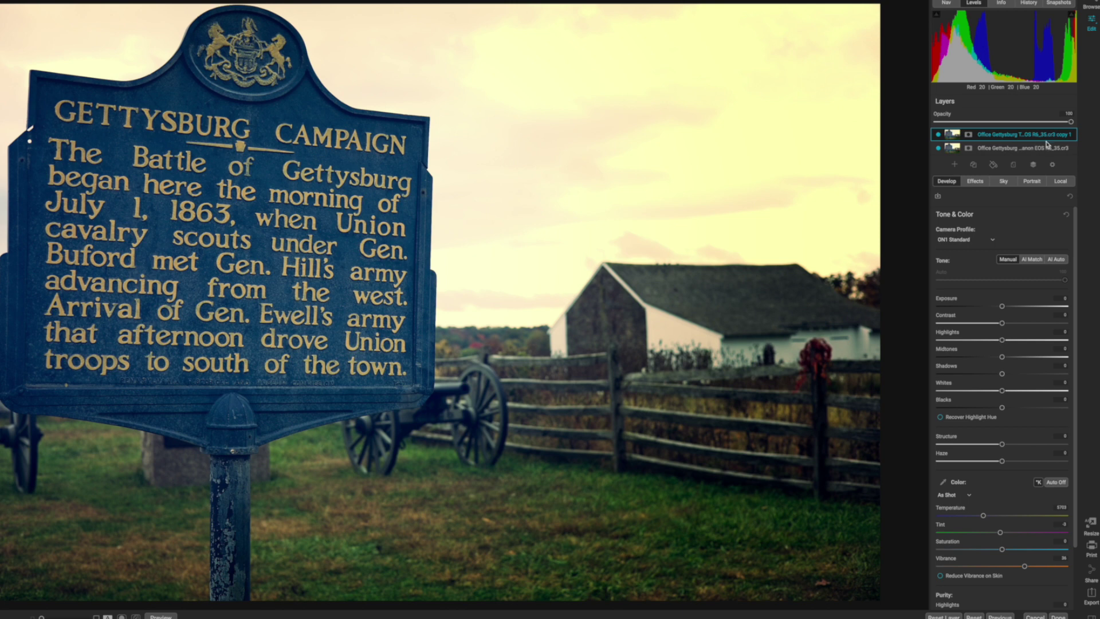
pyautogui.rightClick(1004, 133)
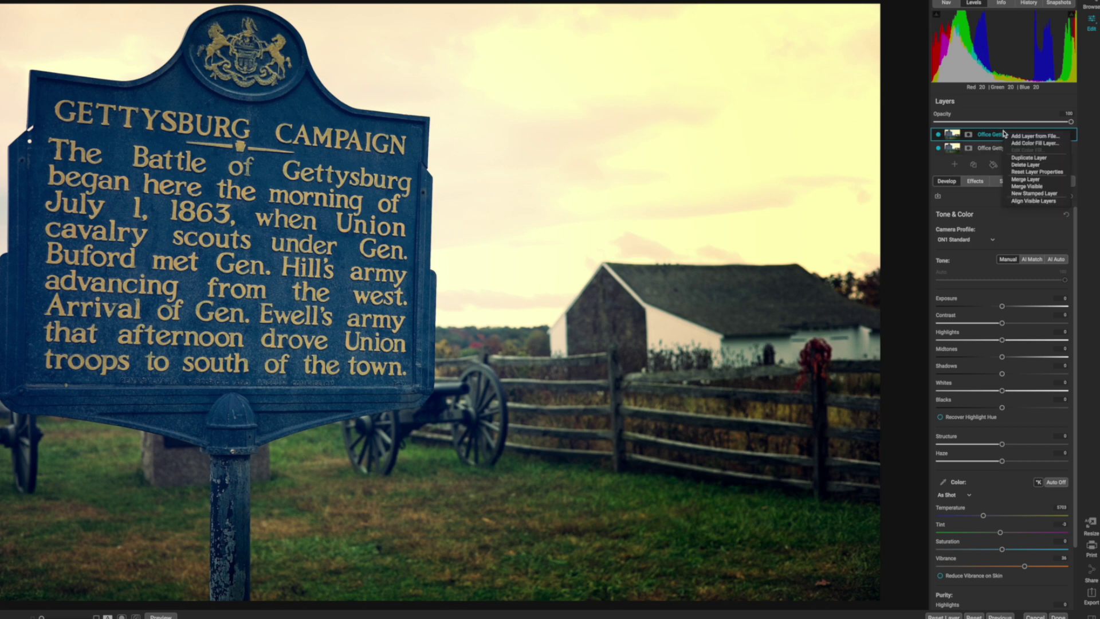
pyautogui.click(1033, 169)
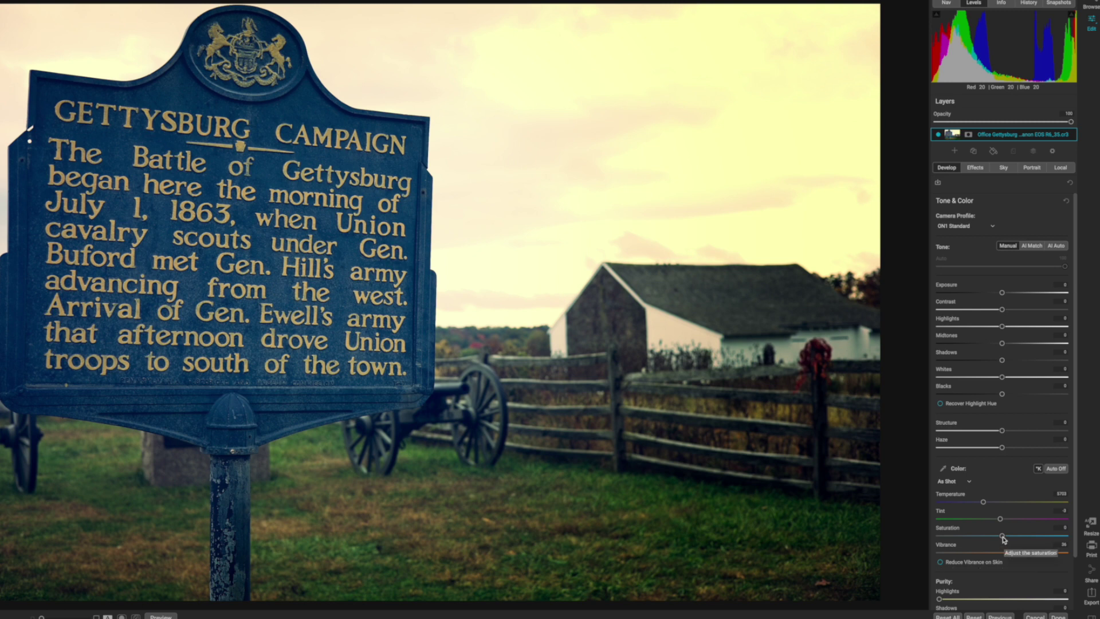
# Raise the sign photo's saturation slightly and its exposure to 0.4
pyautogui.moveTo(1004, 537); pyautogui.dragTo(1008, 538)
pyautogui.moveTo(1004, 296); pyautogui.dragTo(1008, 296)
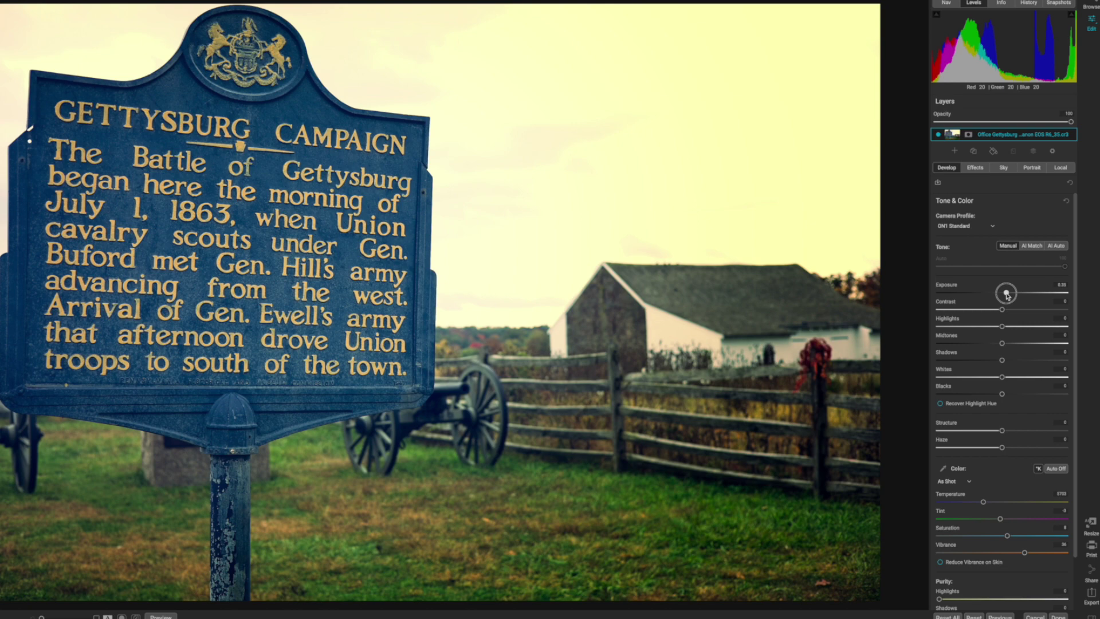
pyautogui.moveTo(1007, 296); pyautogui.dragTo(1009, 295)
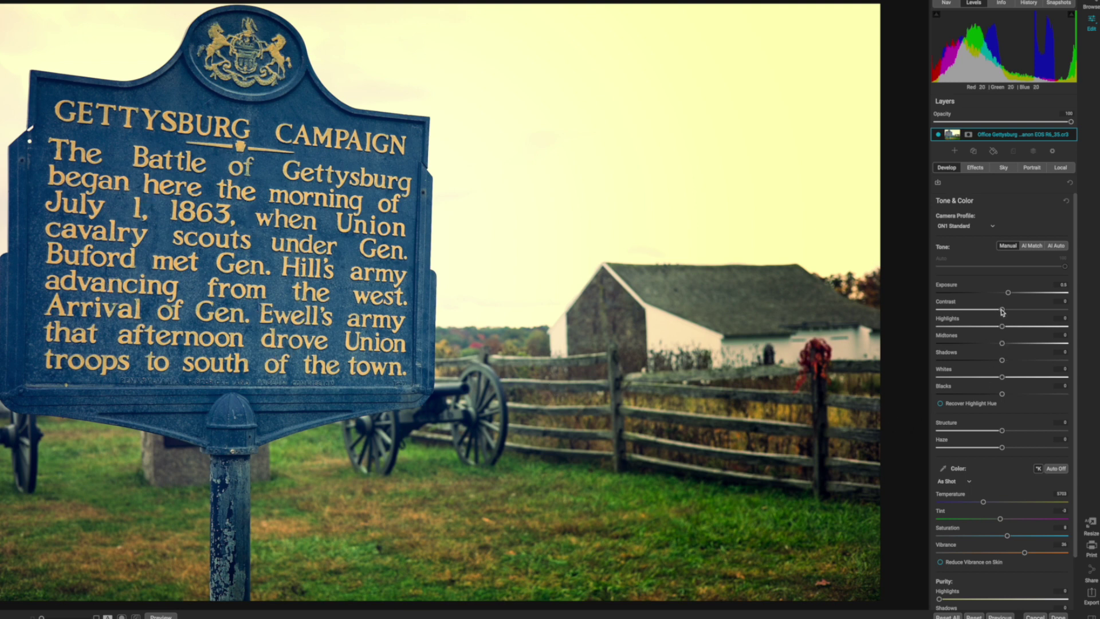
# Raise the photo's Contrast slider to 4 for a slight contrast boost
pyautogui.moveTo(1001, 310); pyautogui.dragTo(1016, 313)
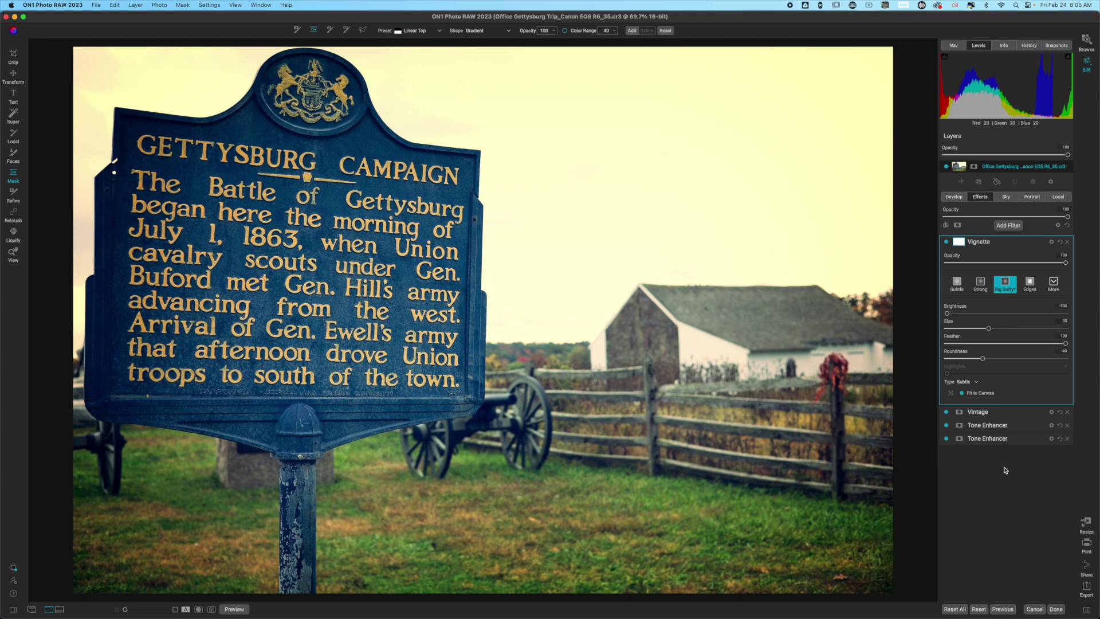
# Start a Vignette mask brush with opacity below 100 and size doubled to 1200
pyautogui.click(957, 241)
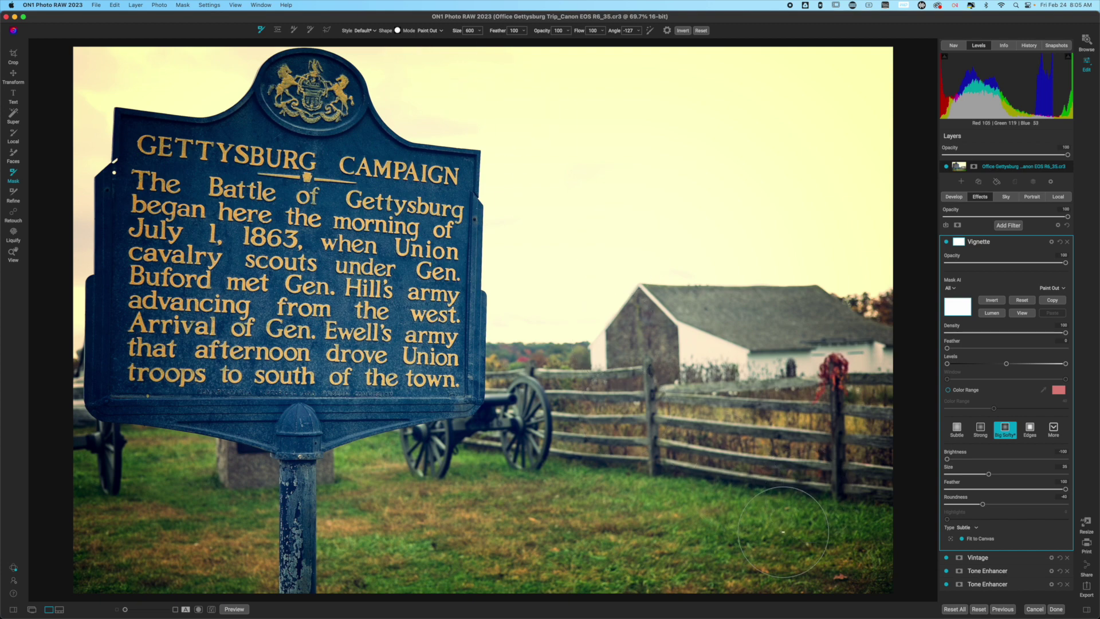
pyautogui.moveTo(543, 29); pyautogui.dragTo(495, 30)
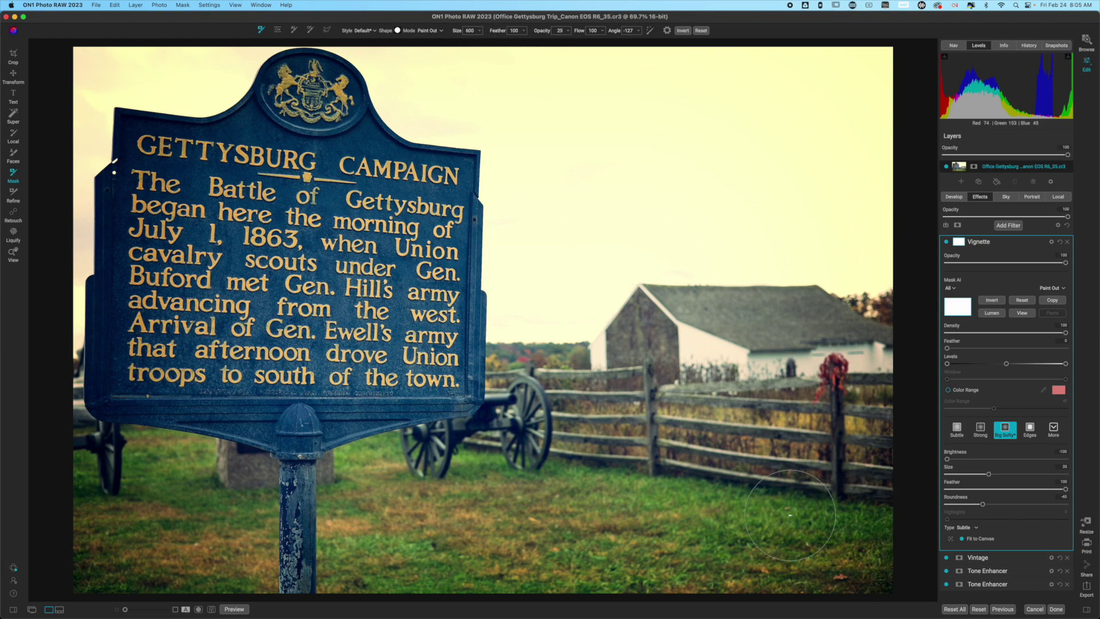
pyautogui.press(']')
pyautogui.press(']')
pyautogui.press(']')
pyautogui.press(']')
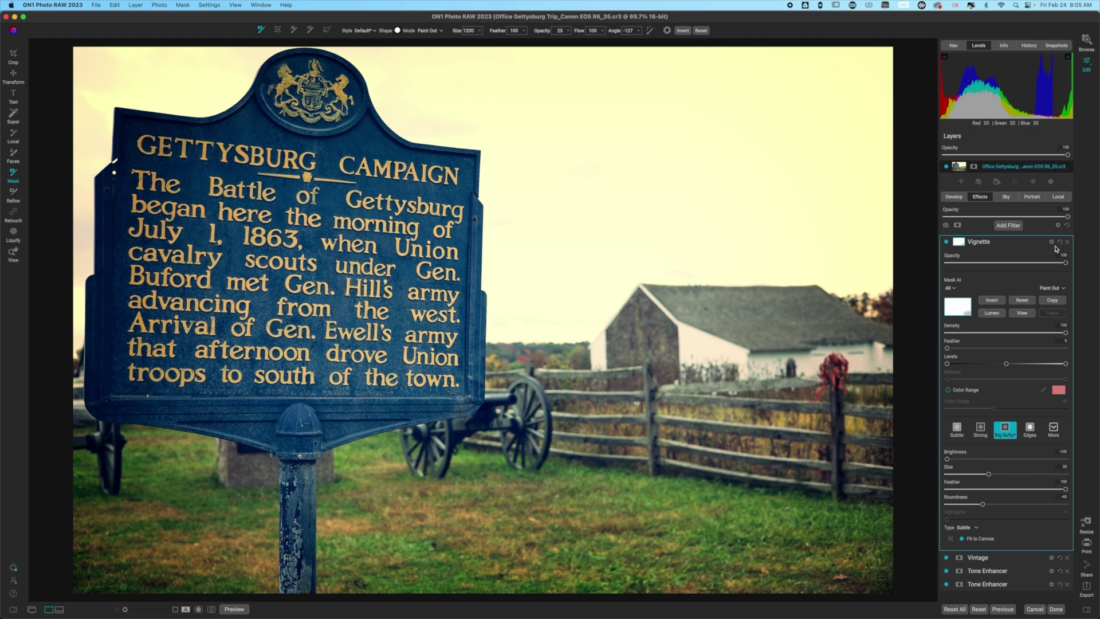
# Toggle the Vignette filter off and back on to compare, then collapse its settings
pyautogui.click(947, 242)
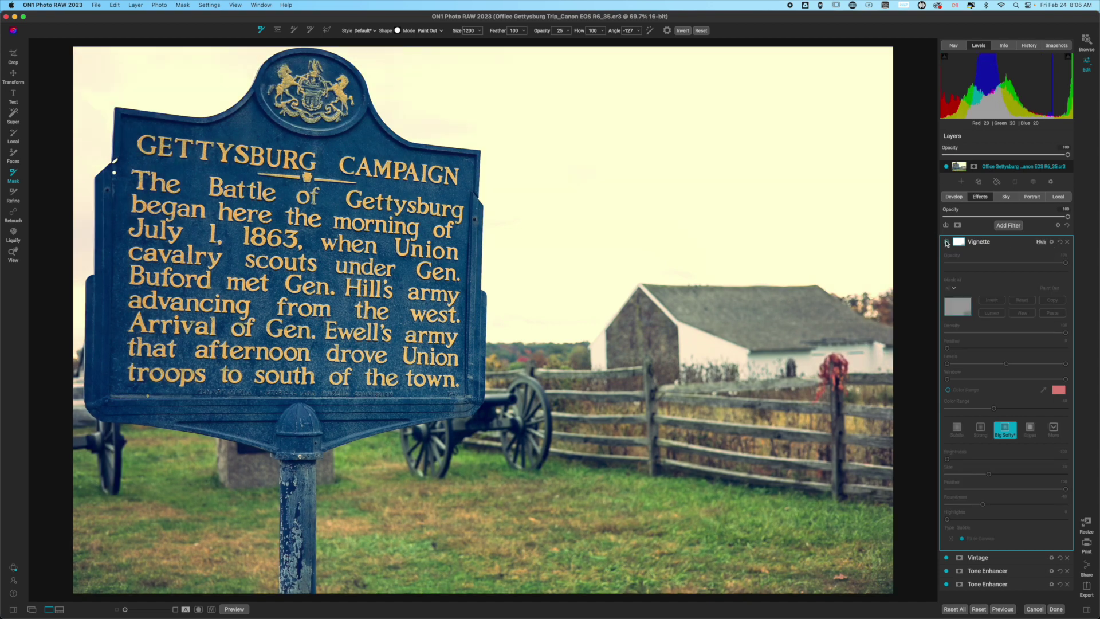
pyautogui.click(947, 242)
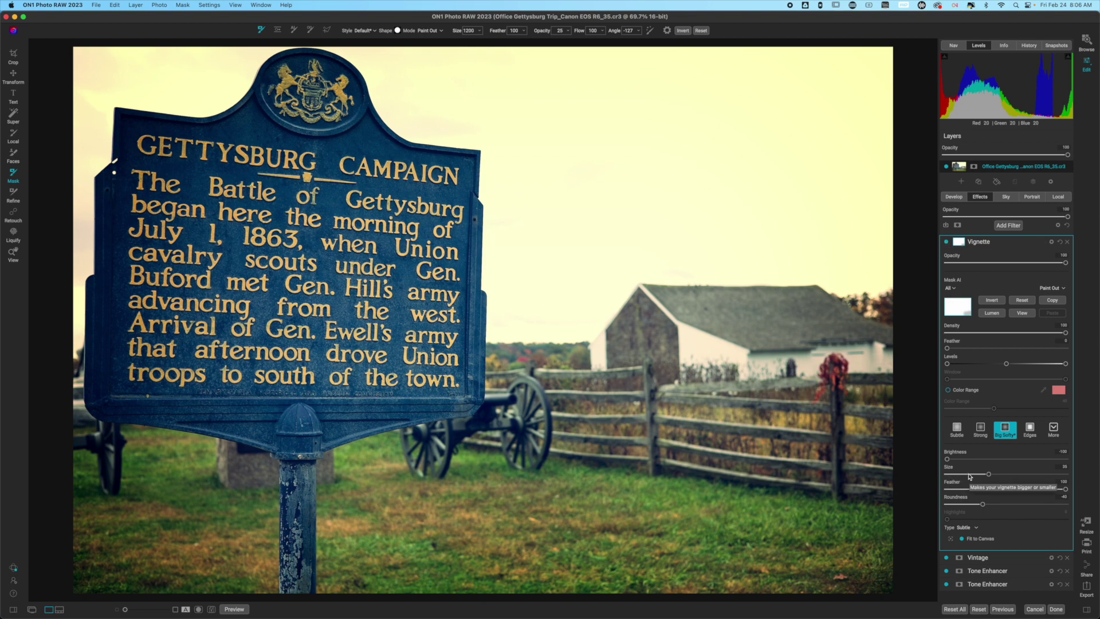
pyautogui.click(1001, 246)
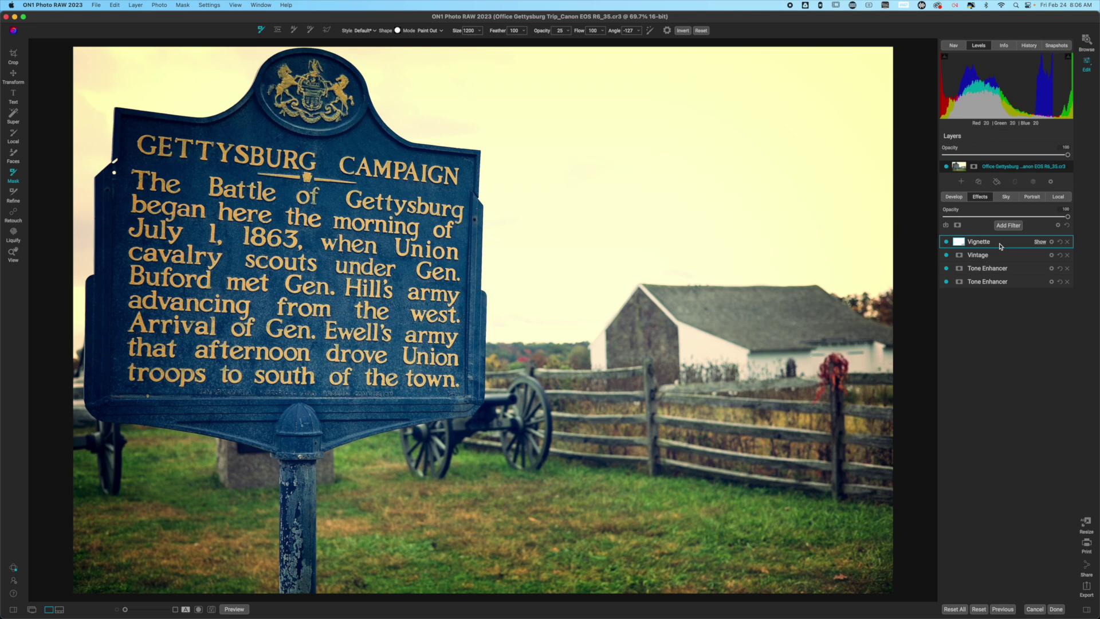
pyautogui.click(1069, 57)
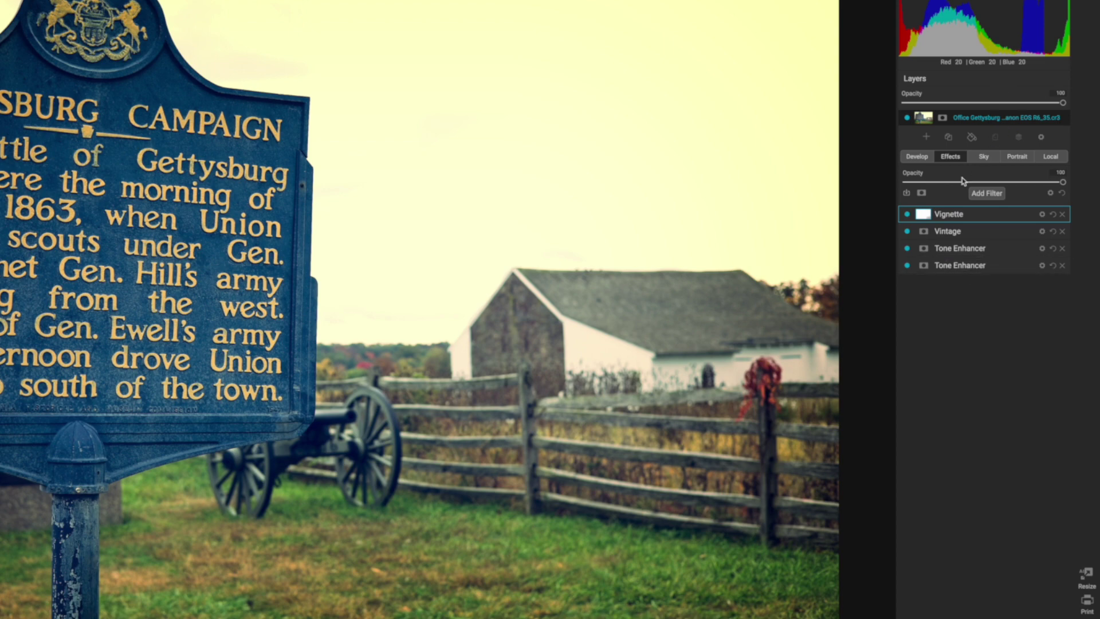
# Add a Curves filter with the brightest point pulled down to 250
pyautogui.click(974, 193)
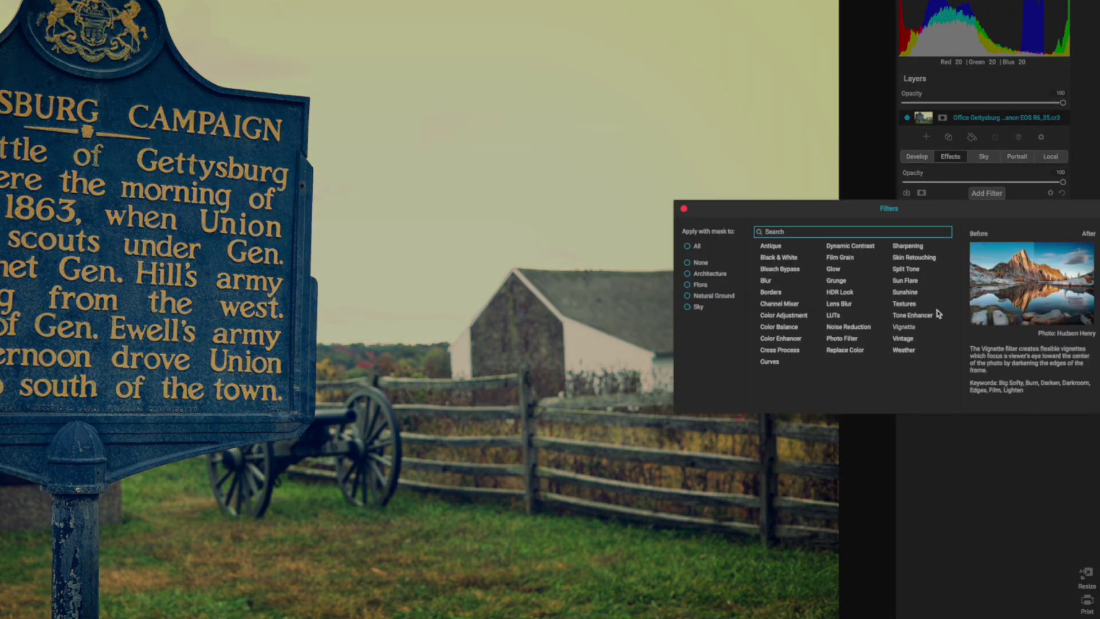
pyautogui.click(770, 363)
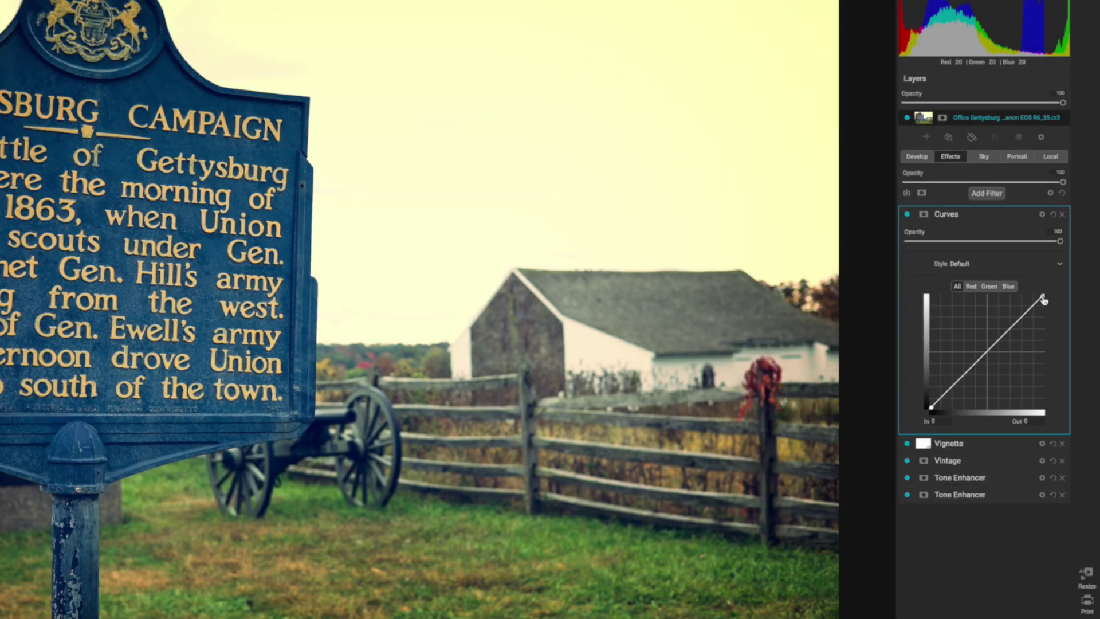
pyautogui.moveTo(1043, 297); pyautogui.dragTo(1050, 297)
# Add a print Sharpening filter and lower its opacity to 95
pyautogui.click(992, 193)
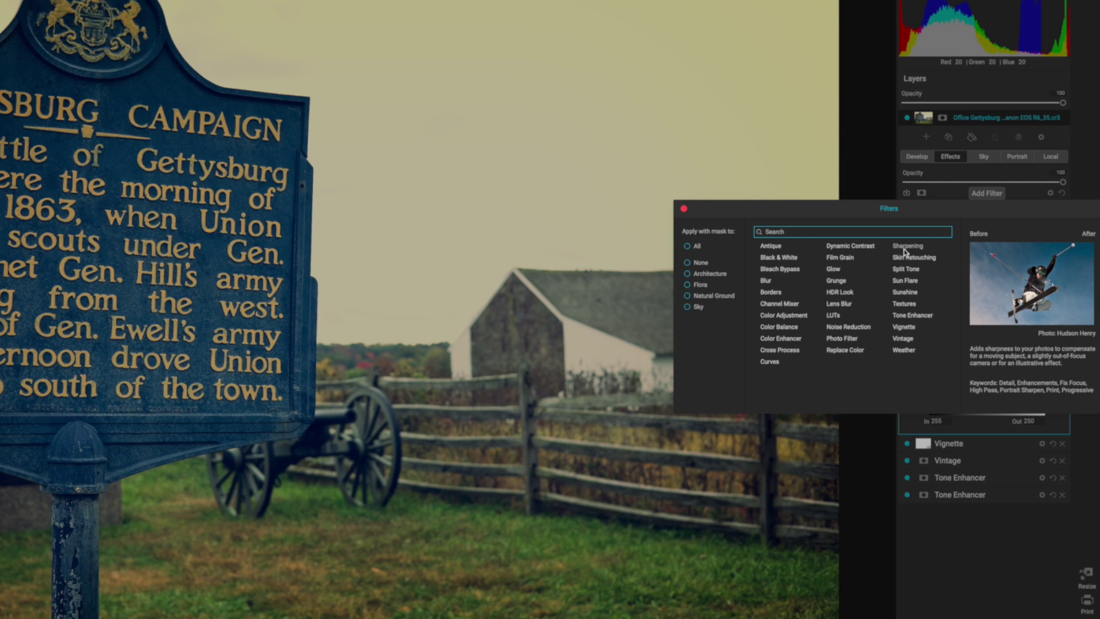
pyautogui.click(906, 251)
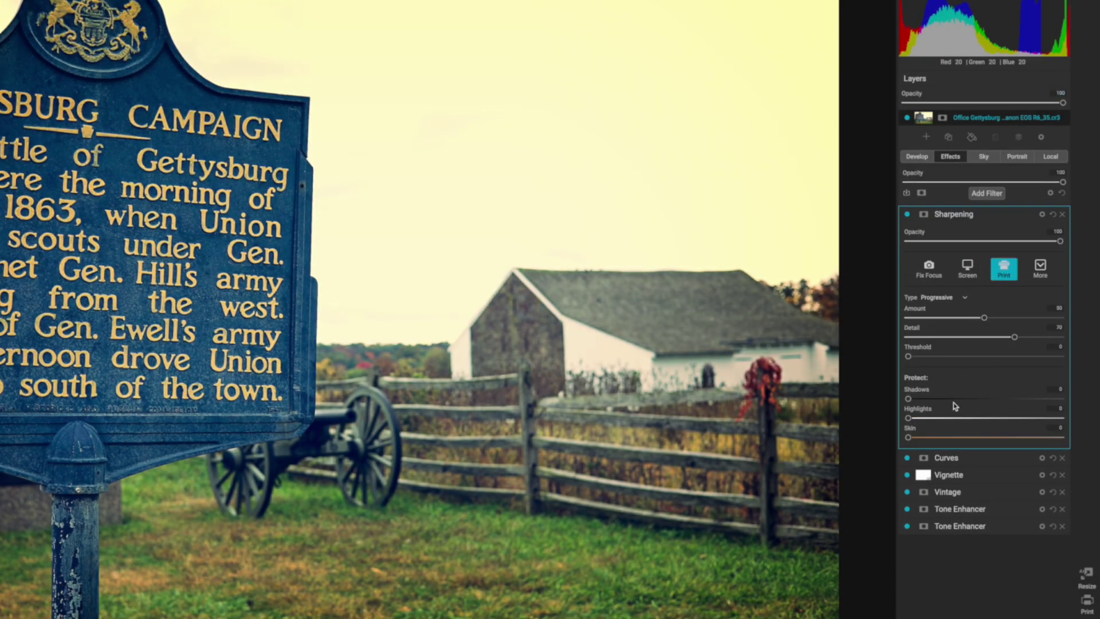
pyautogui.moveTo(1059, 242); pyautogui.dragTo(1042, 247)
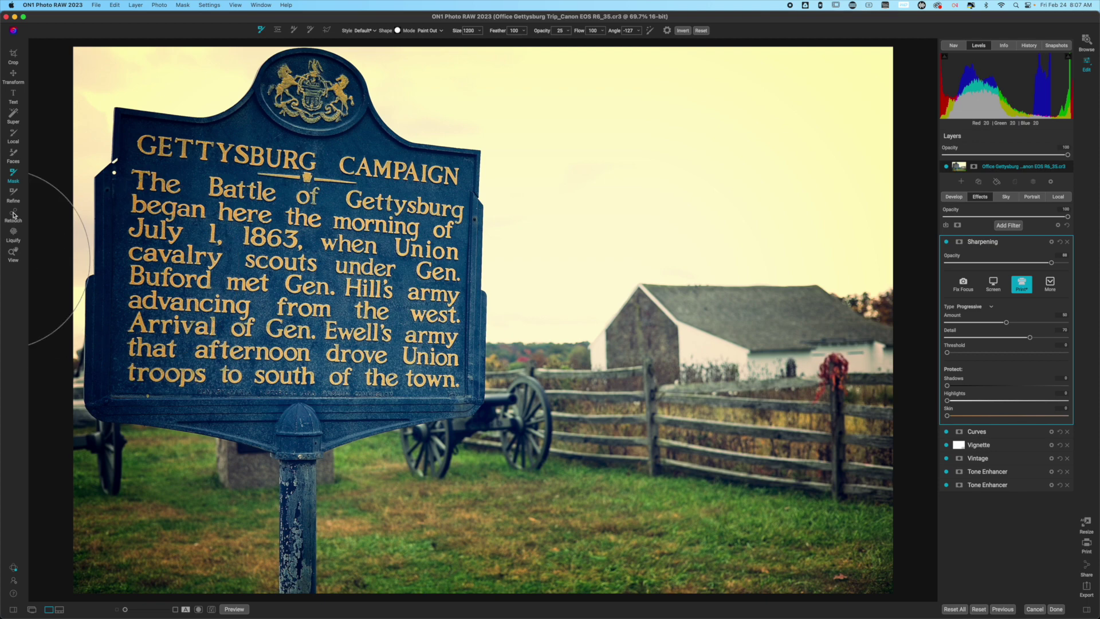
# In the Retouch tool, toggle Visualize Dust on and off to check for dust spots
pyautogui.click(14, 216)
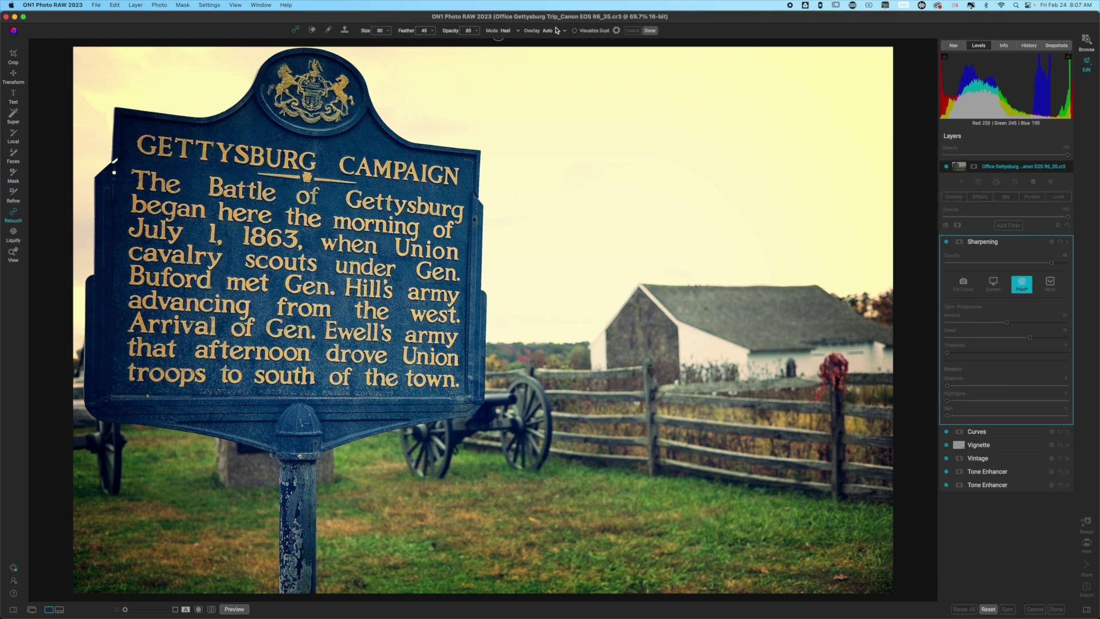
pyautogui.click(574, 31)
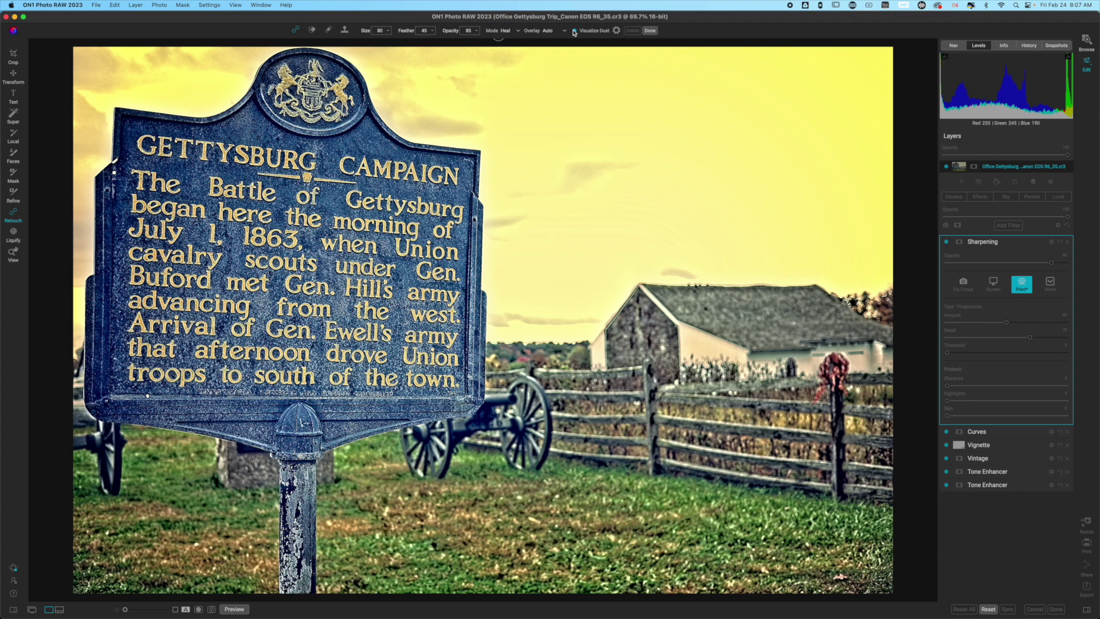
pyautogui.click(574, 31)
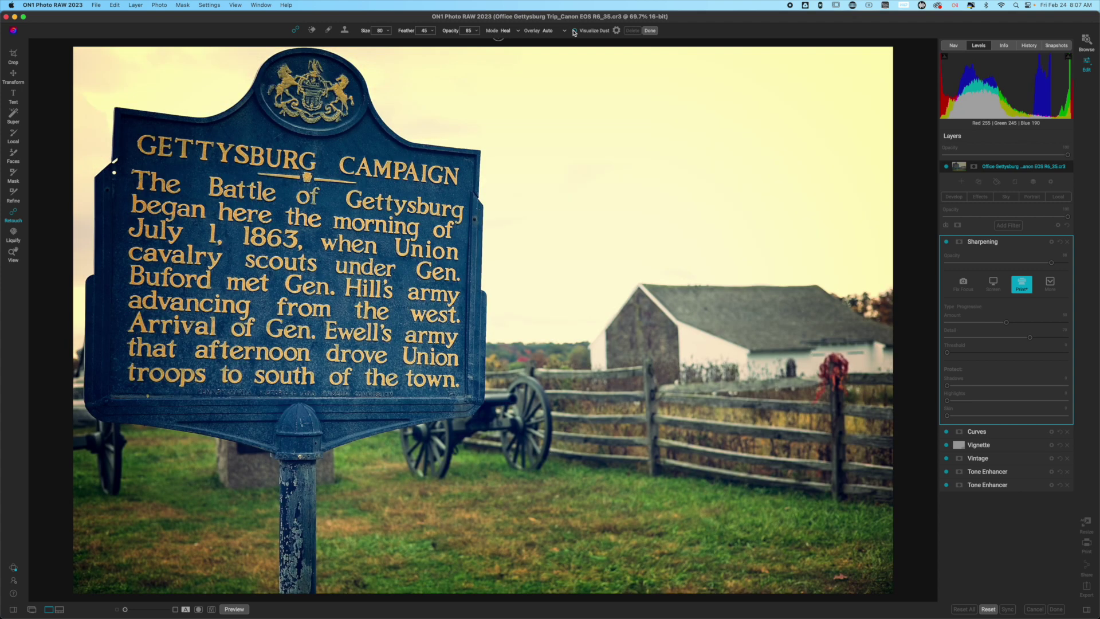
# Return to the View tool, collapse the Sharpening settings, and start the Crop tool with C
pyautogui.click(649, 30)
pyautogui.click(1020, 242)
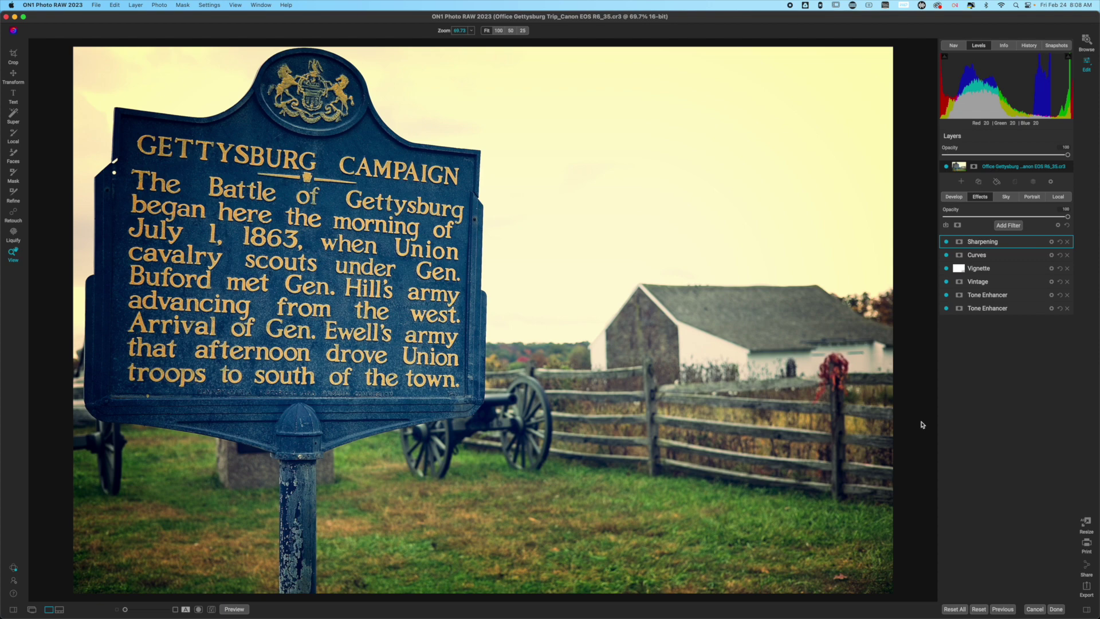
pyautogui.press('c')
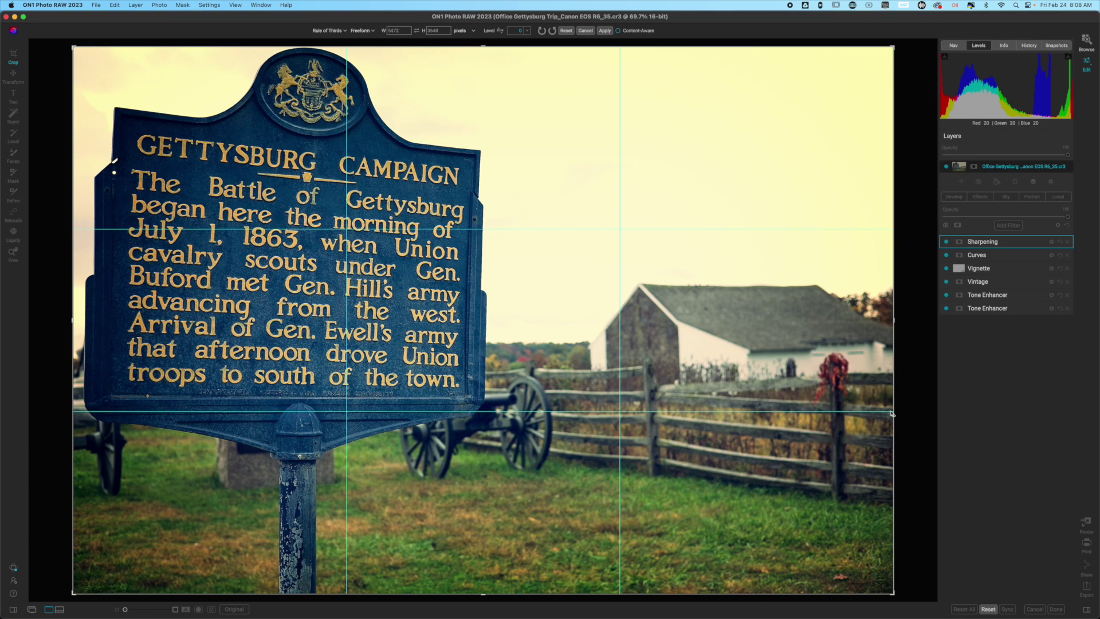
# Crop to 5x7 with the photo shifted right to frame the sign, apply, and finish editing
pyautogui.click(369, 32)
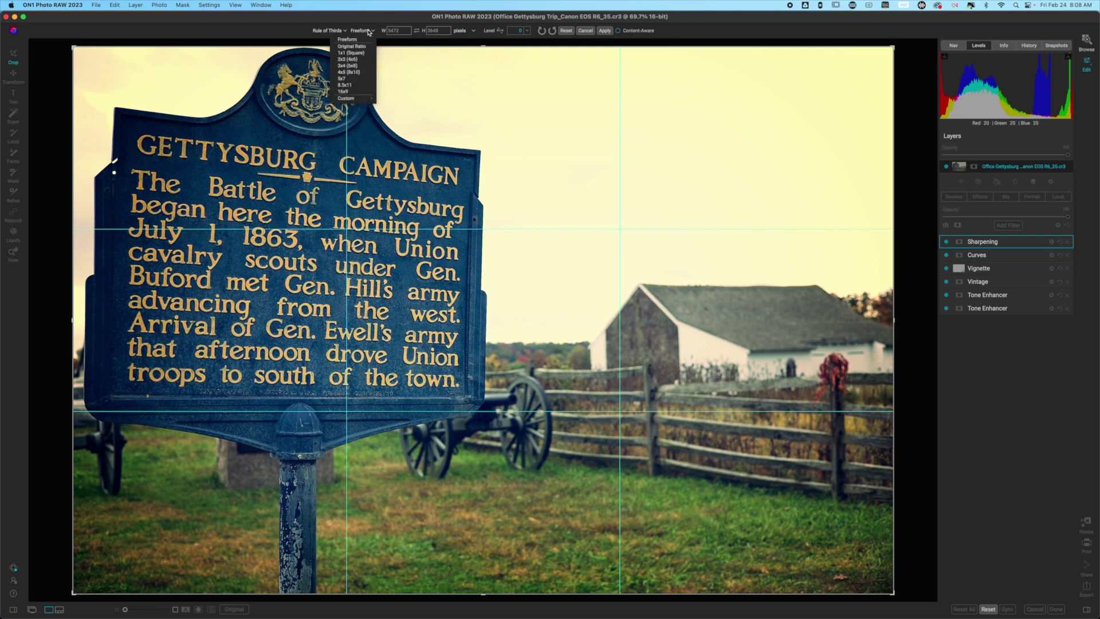
pyautogui.click(362, 78)
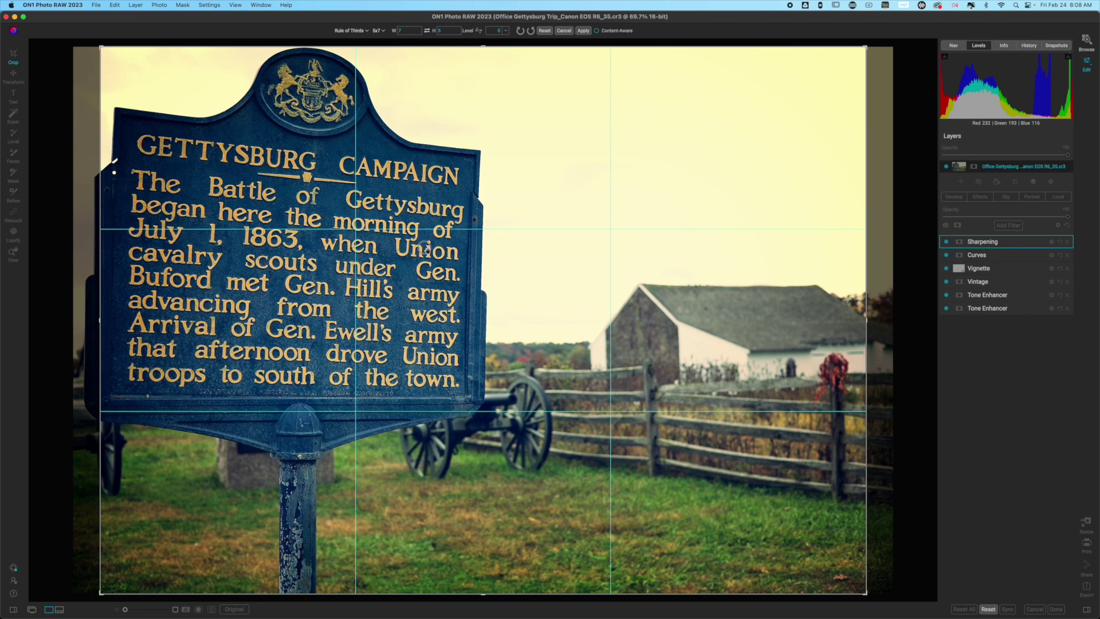
pyautogui.moveTo(427, 250); pyautogui.dragTo(468, 252)
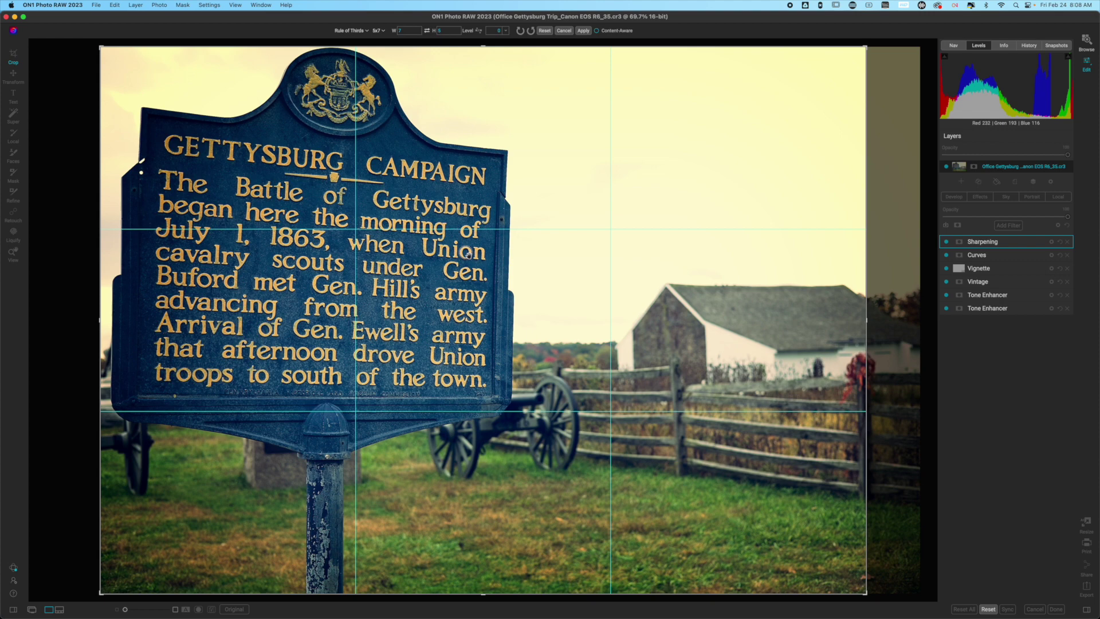
pyautogui.press('Return')
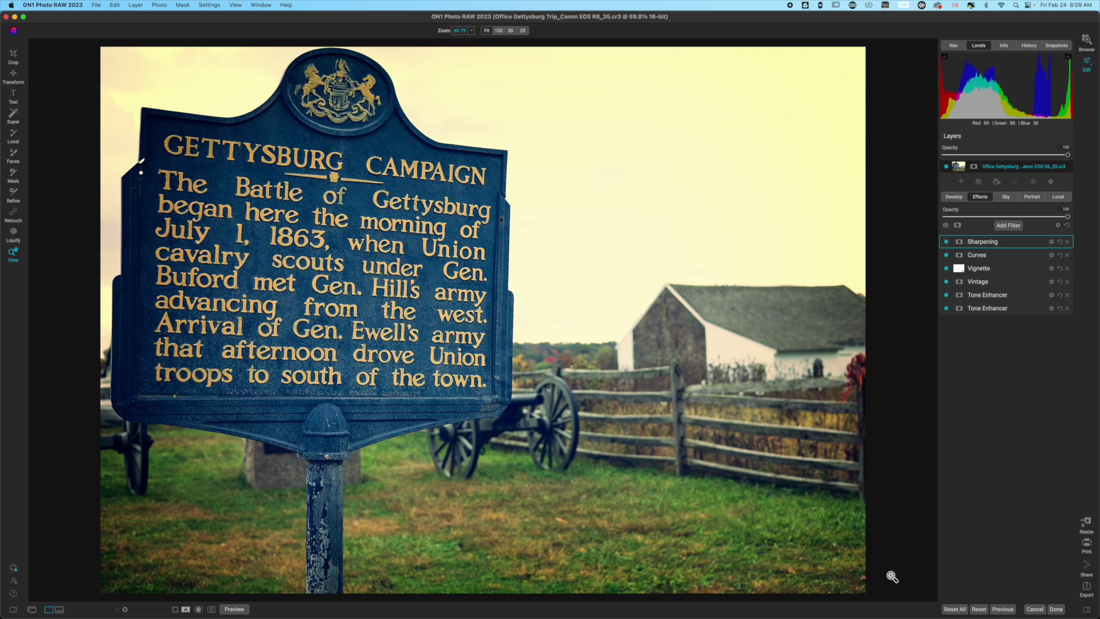
pyautogui.click(1056, 610)
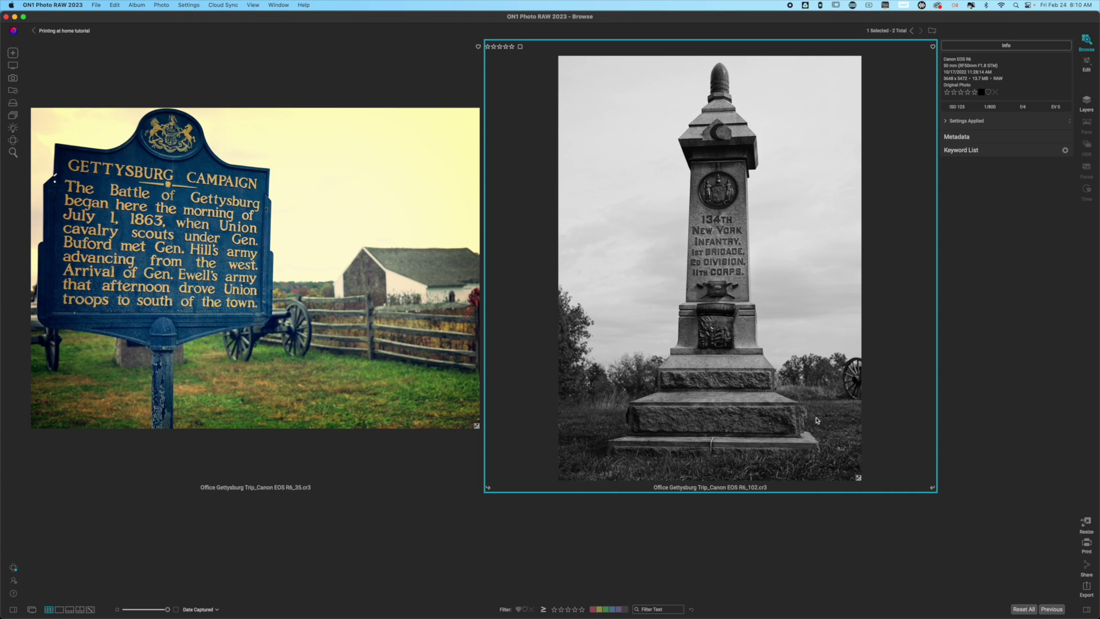
pyautogui.click(1088, 545)
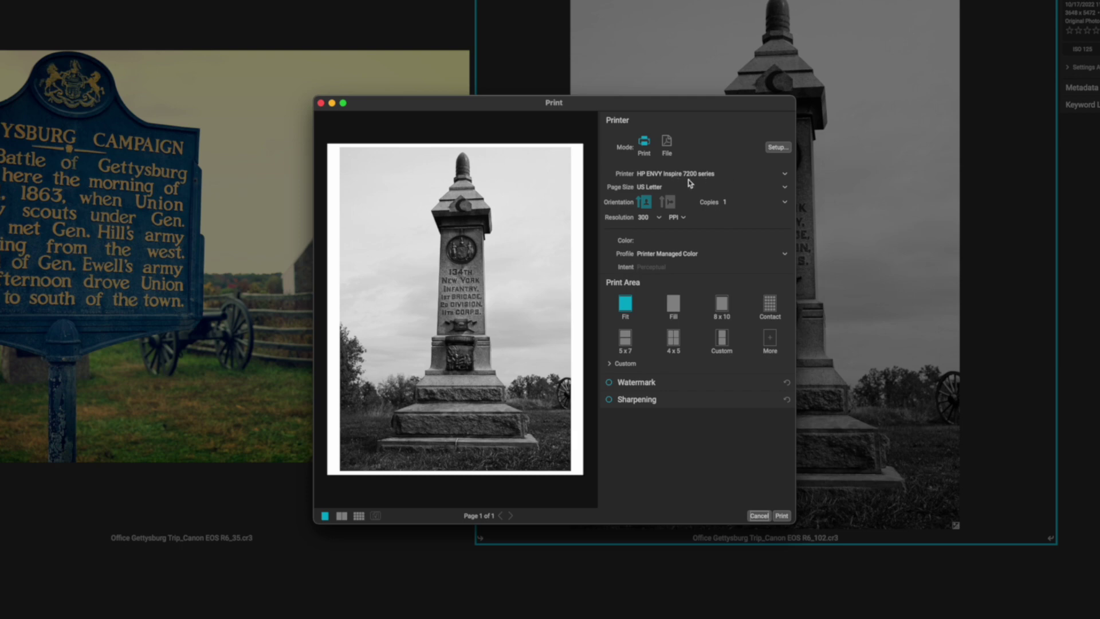
pyautogui.click(654, 189)
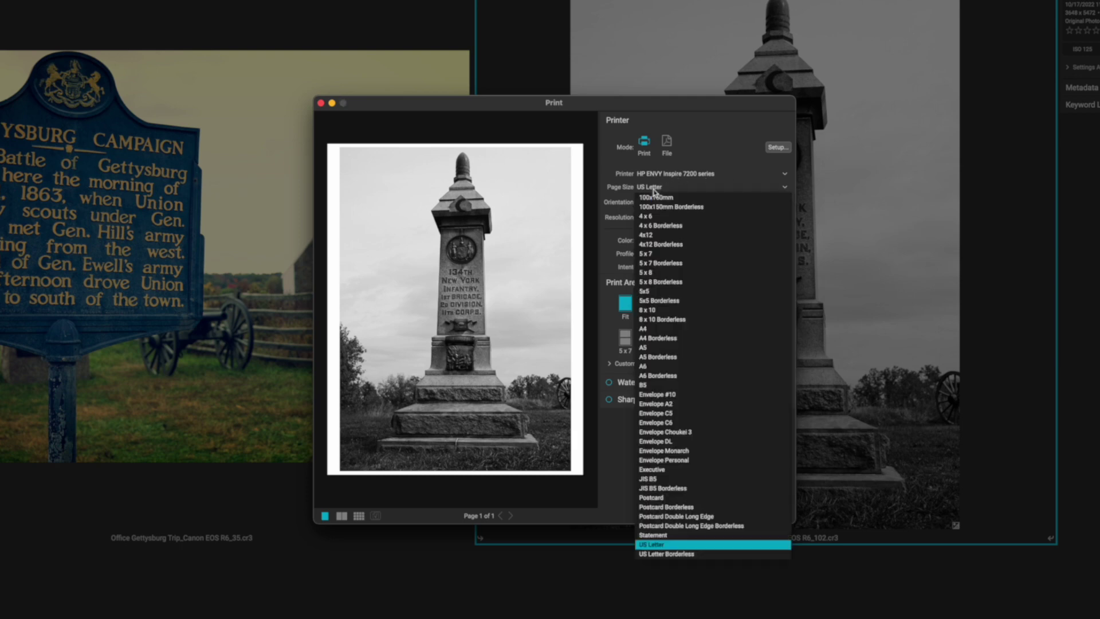
# Choose 5 x 7 Borderless as the print page size
pyautogui.click(676, 265)
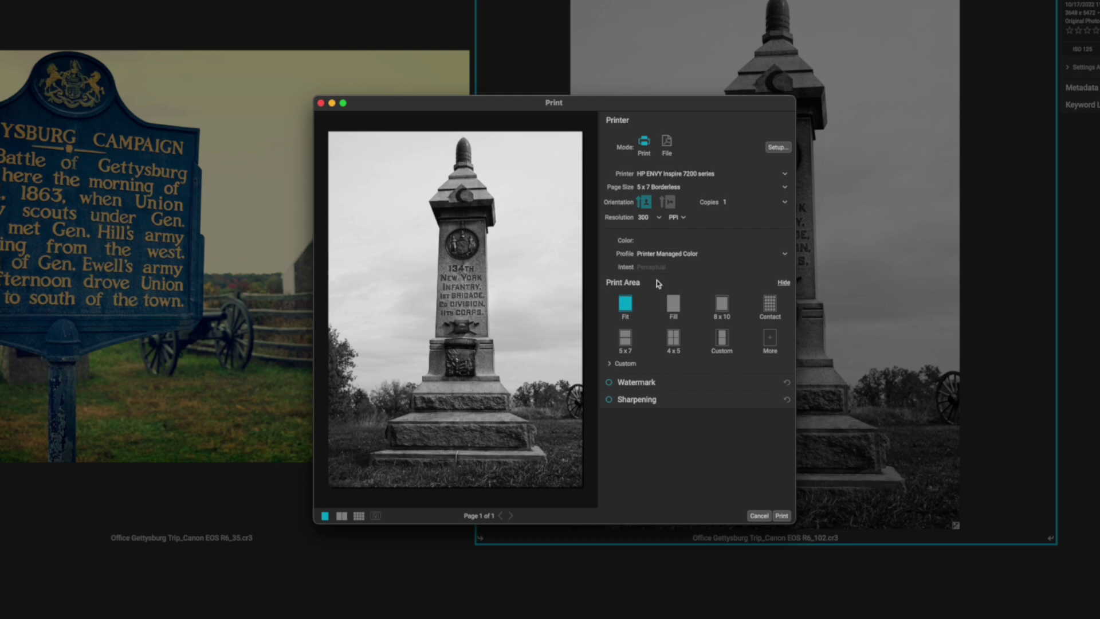
pyautogui.click(687, 256)
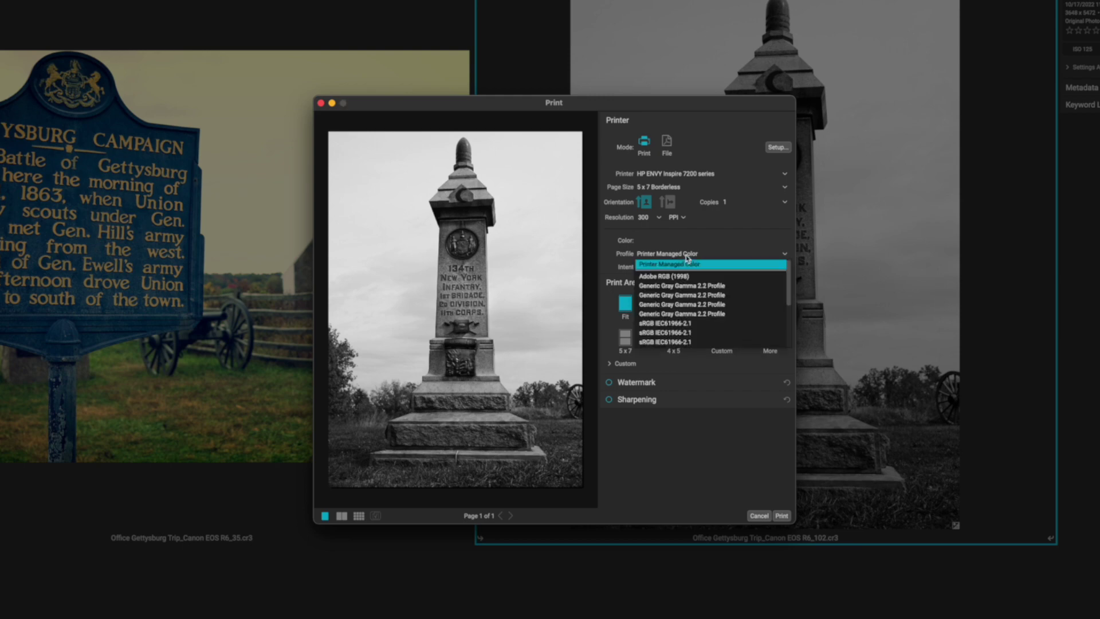
pyautogui.scroll(-2, 722, 292)
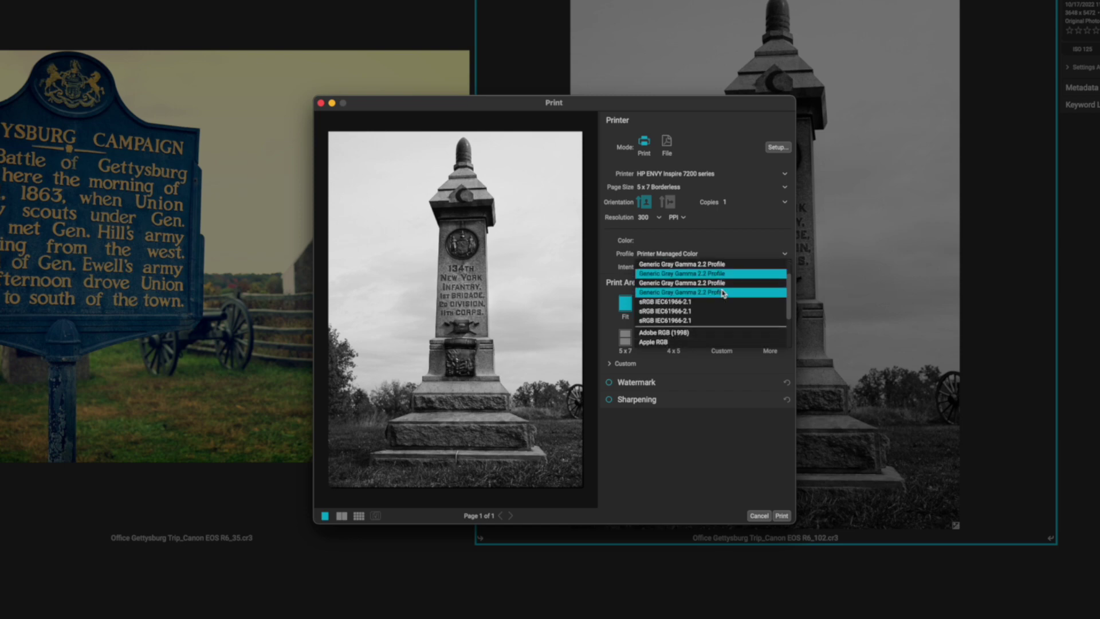
pyautogui.scroll(-4, 723, 293)
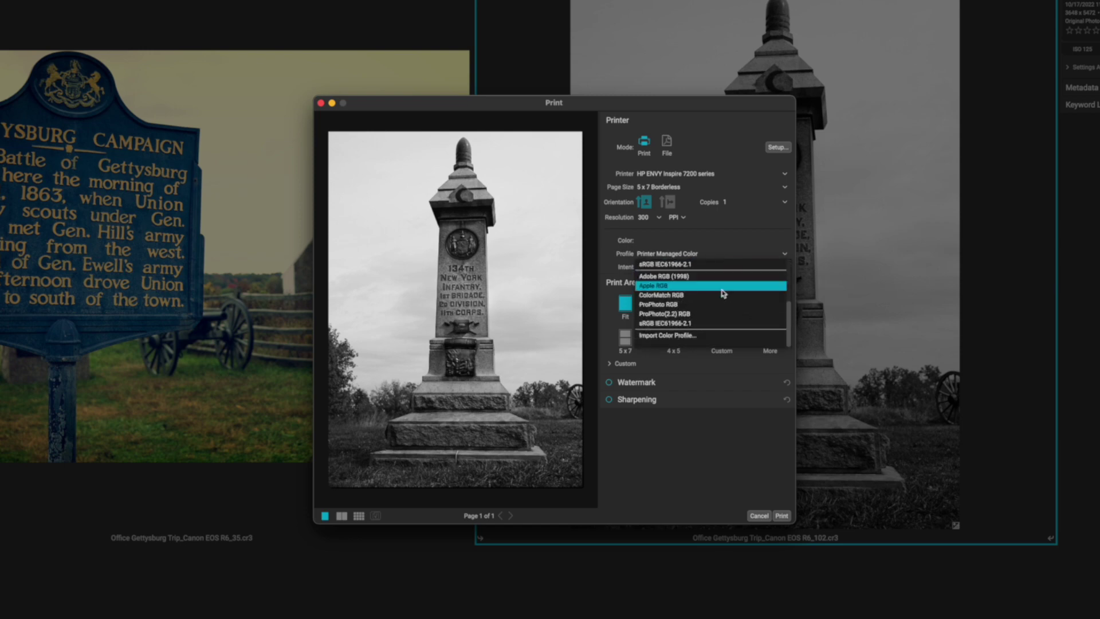
pyautogui.scroll(5, 723, 292)
pyautogui.click(732, 241)
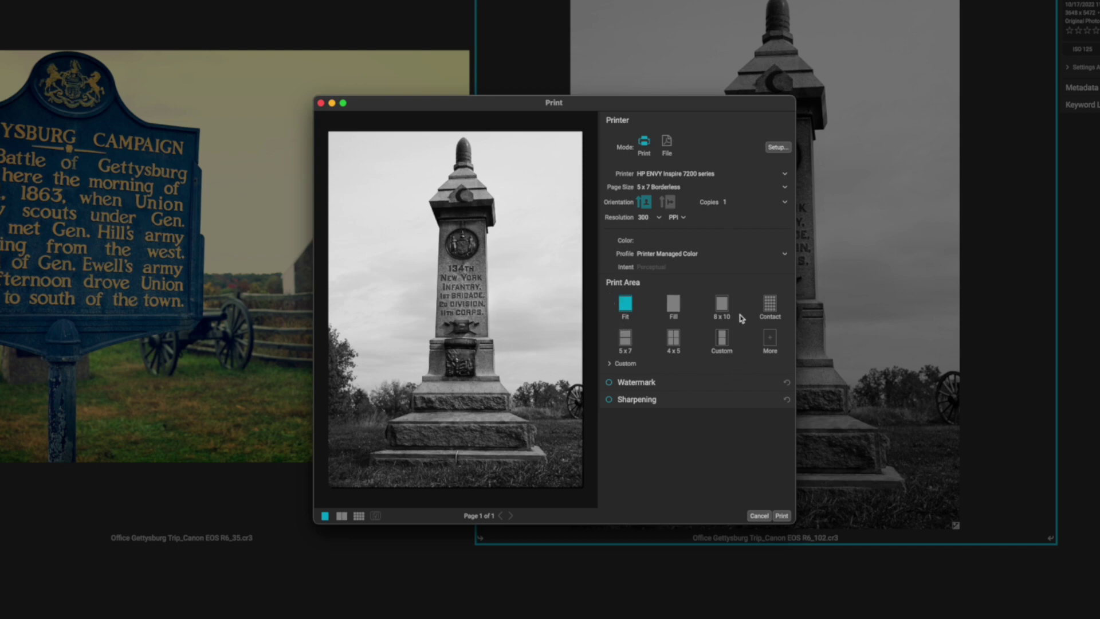
# Preview the Contact print area, then switch the print area to 5 x 7
pyautogui.click(771, 307)
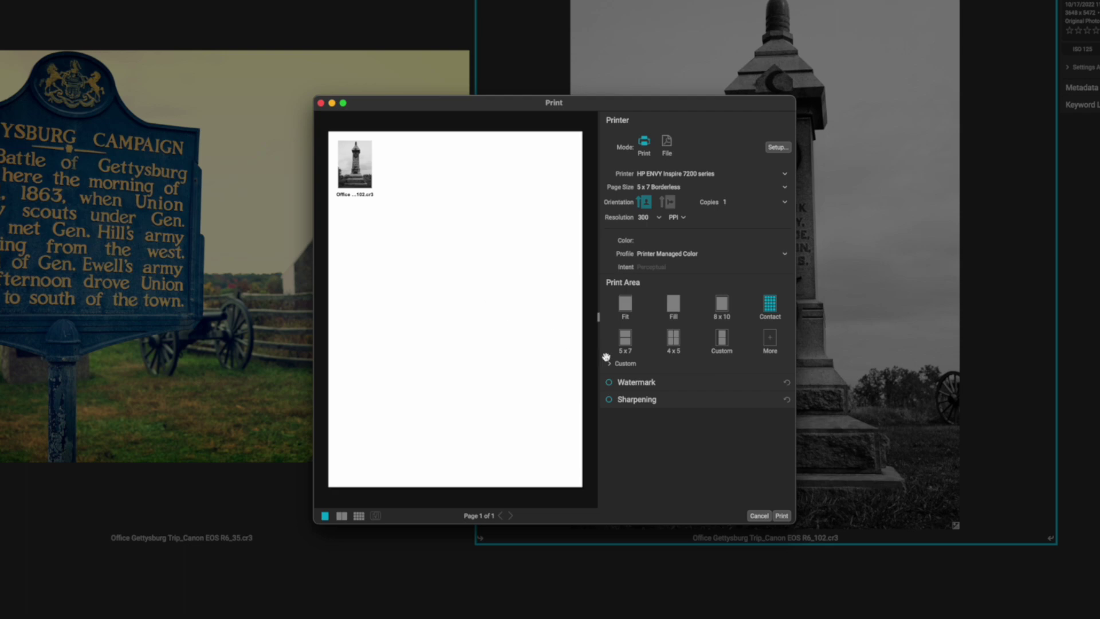
pyautogui.click(672, 310)
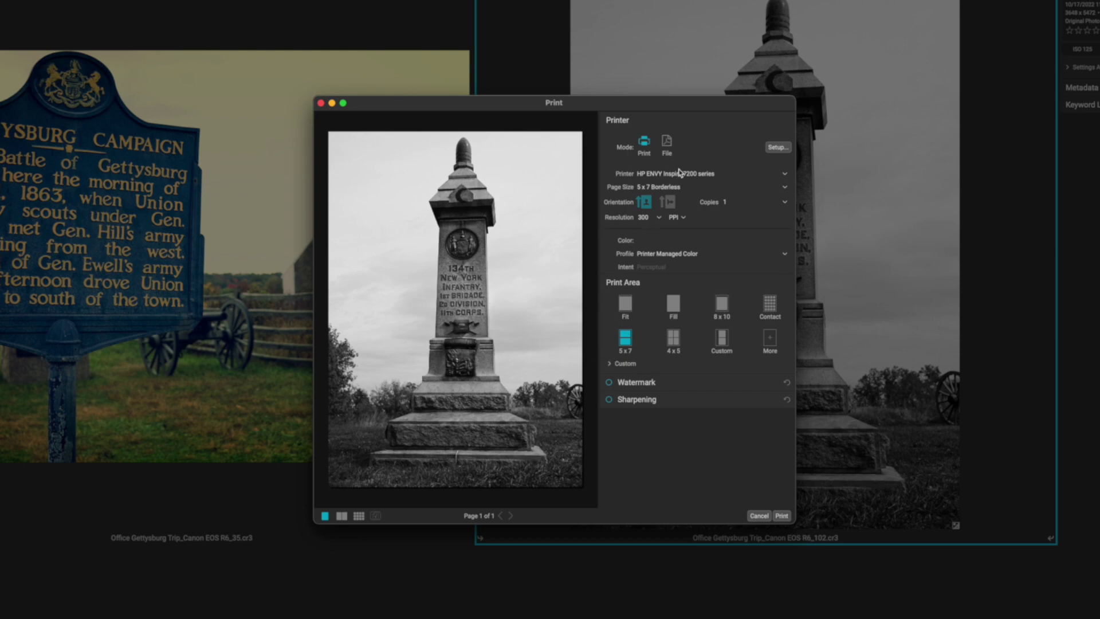
# Switch the page size to US Letter for comparison, then back to 5 x 7 Borderless
pyautogui.click(681, 188)
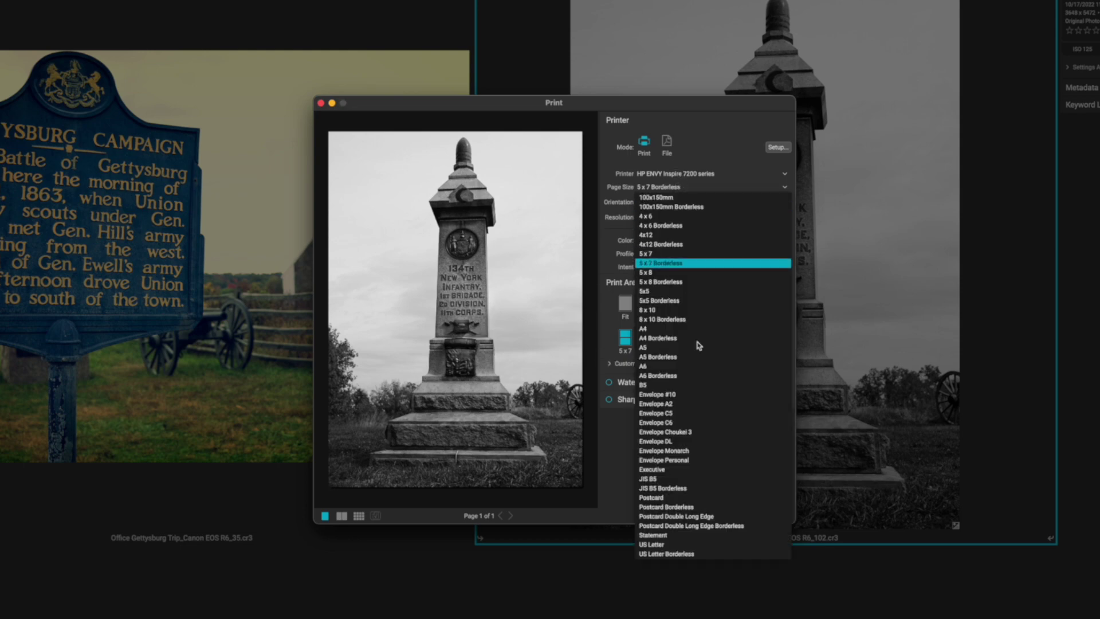
pyautogui.click(651, 545)
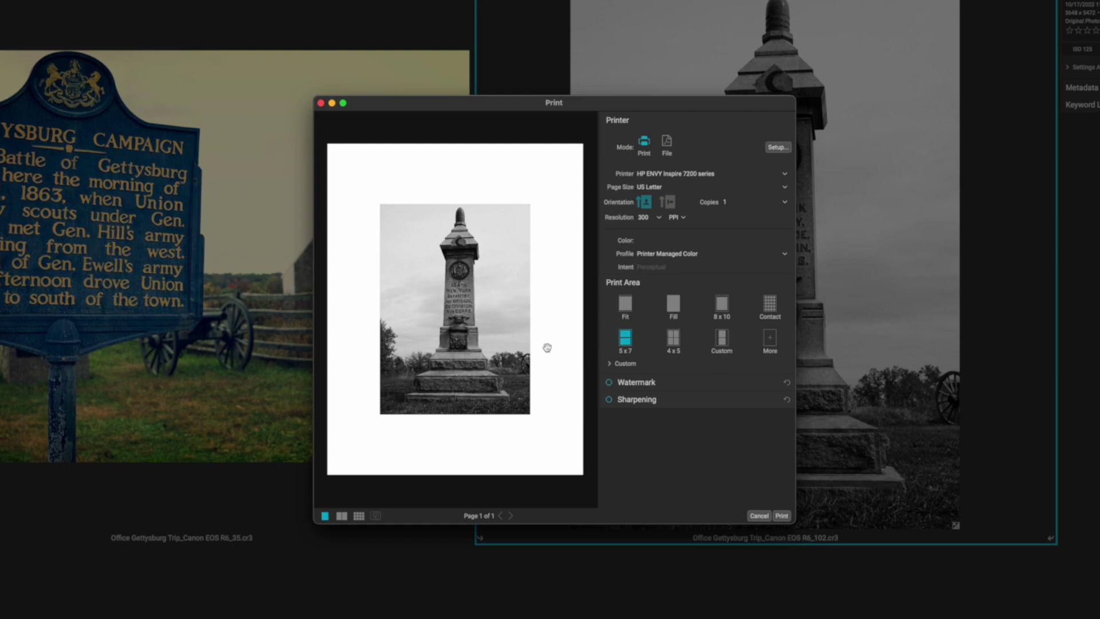
pyautogui.click(653, 188)
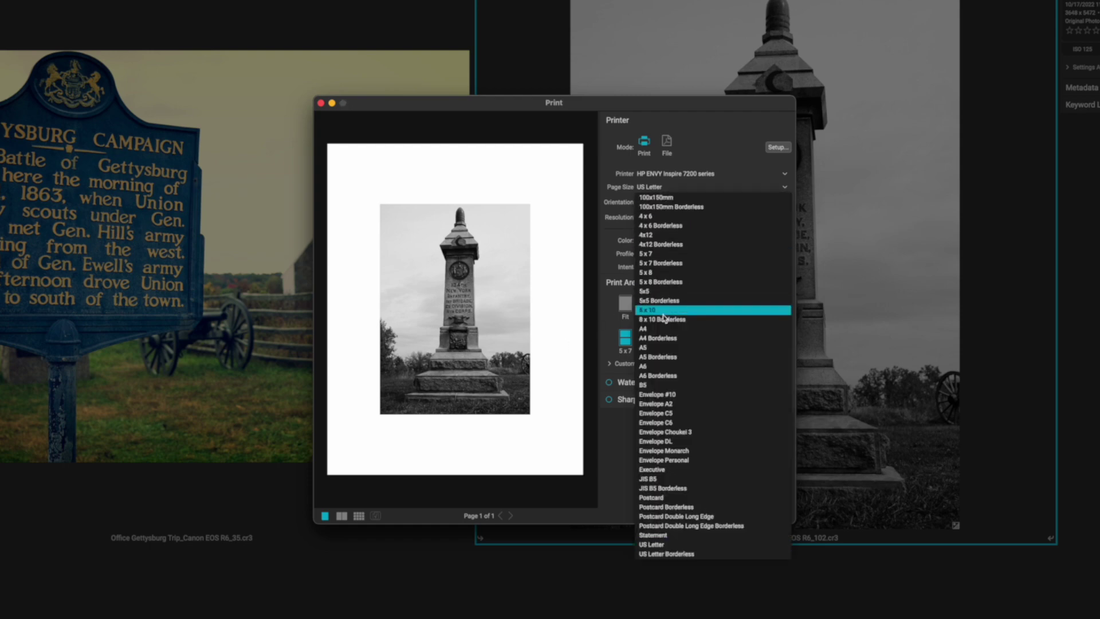
pyautogui.click(662, 263)
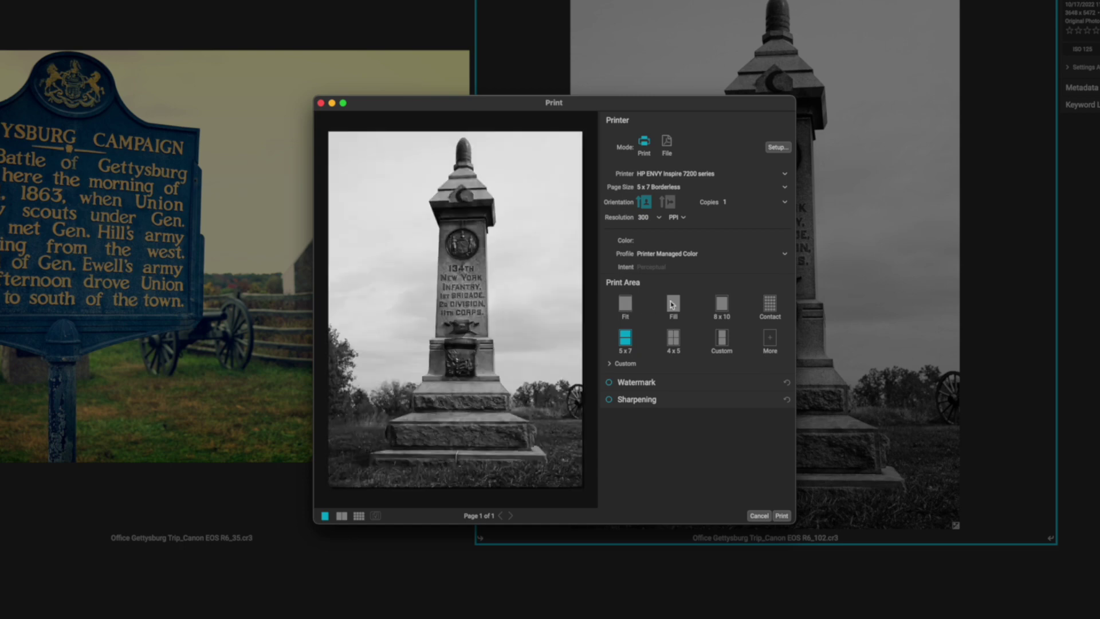
# Browse the output sharpening presets, leave sharpening off, and print the photo
pyautogui.click(704, 408)
pyautogui.click(771, 421)
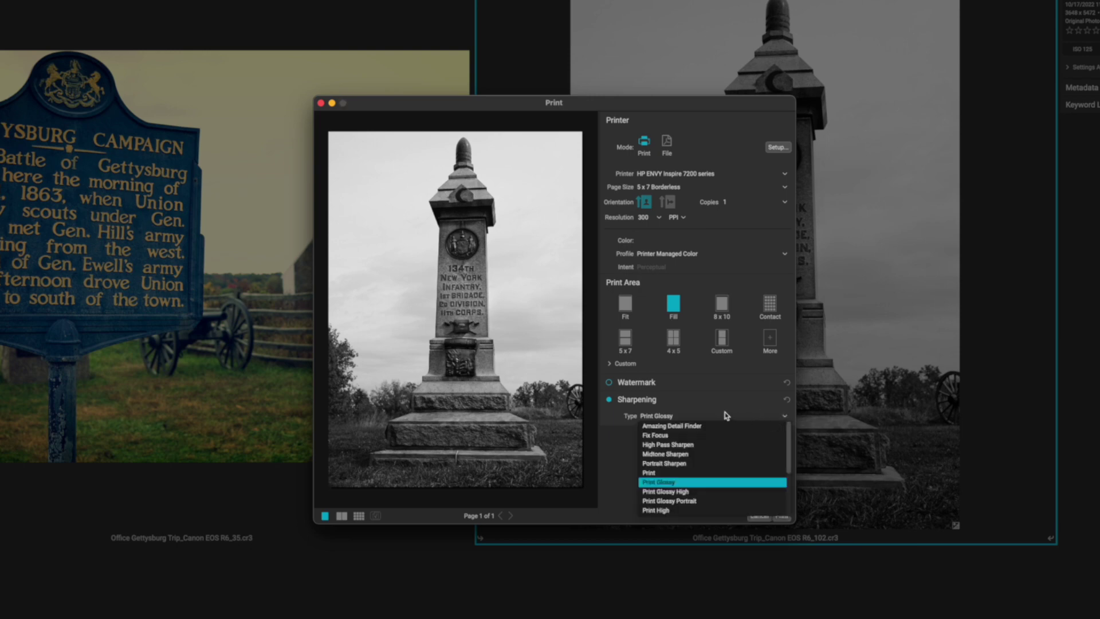
pyautogui.scroll(-3, 737, 461)
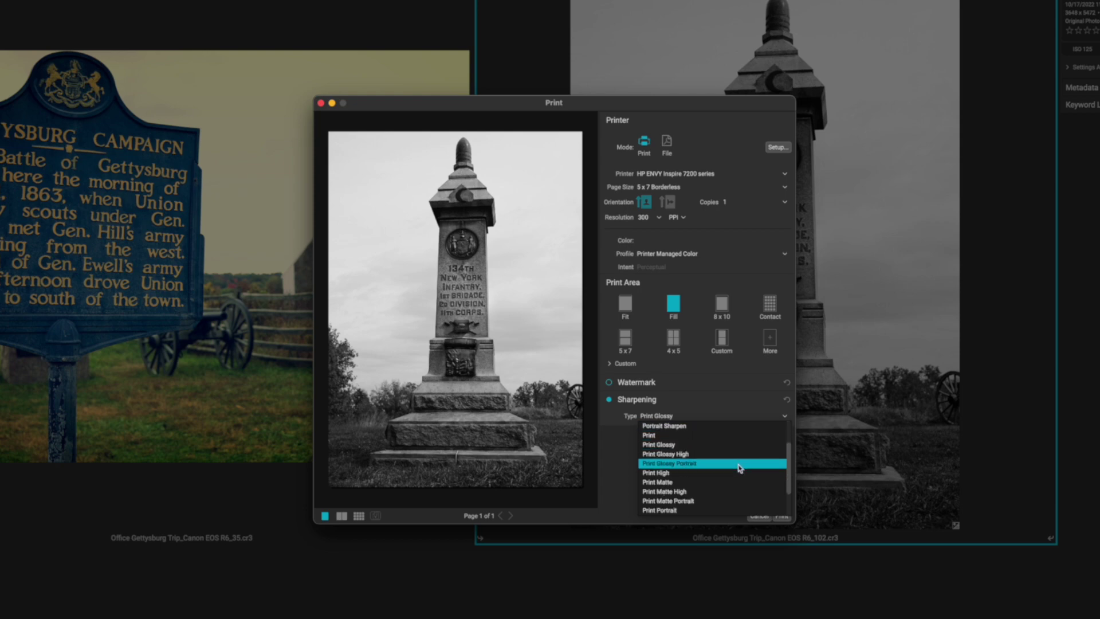
pyautogui.scroll(3, 739, 466)
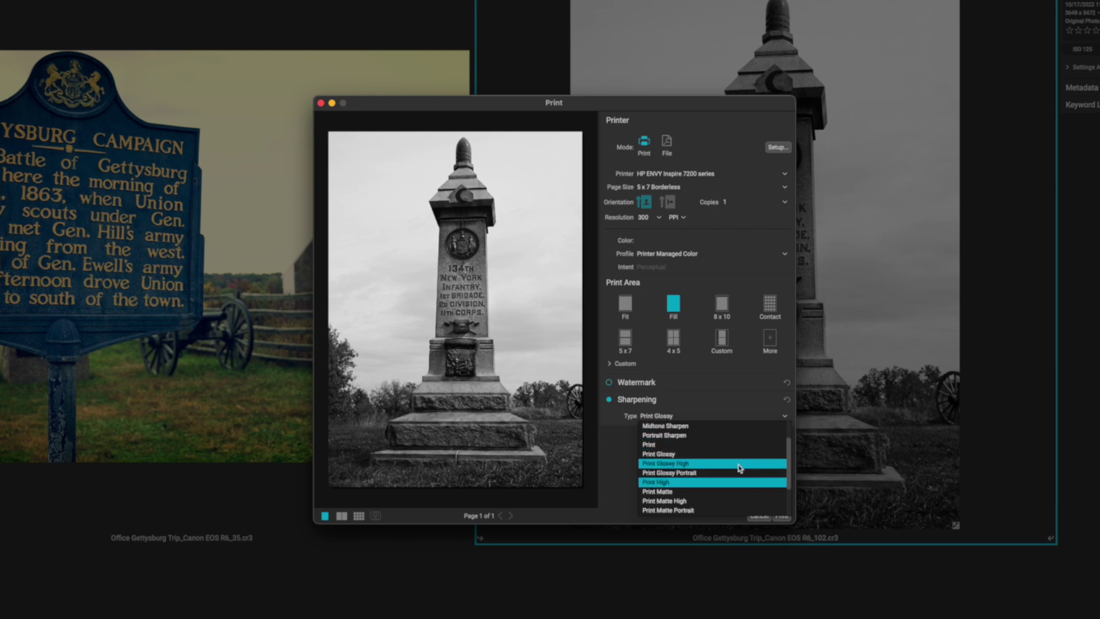
pyautogui.click(721, 400)
pyautogui.click(609, 400)
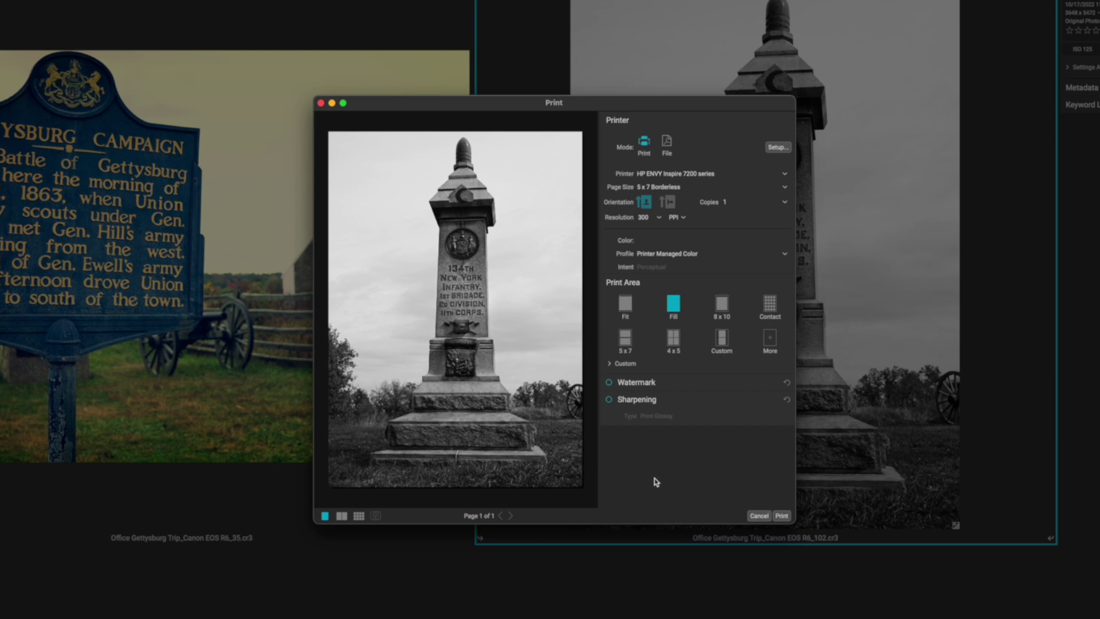
pyautogui.click(781, 516)
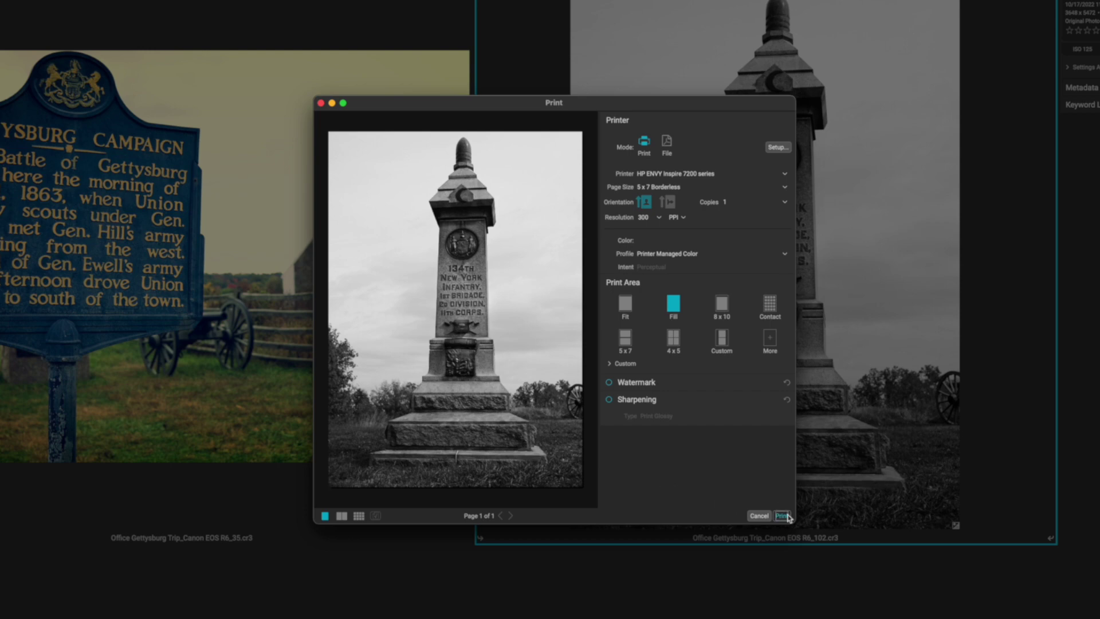